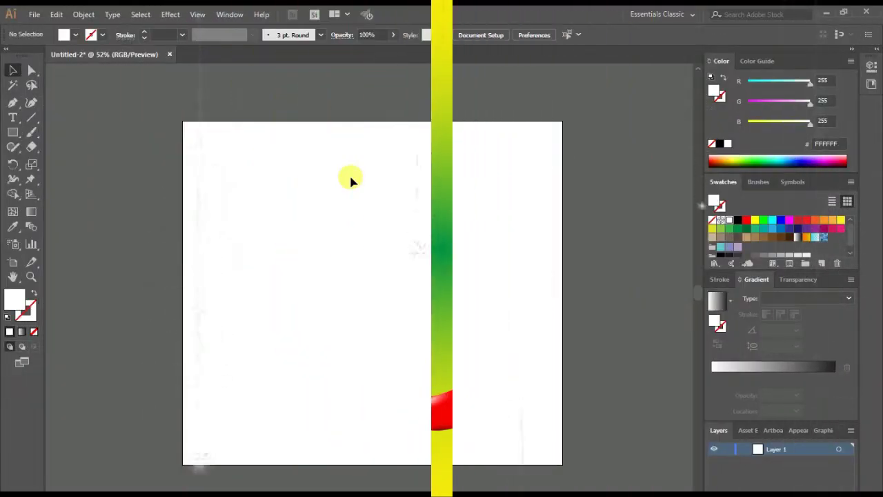
# - Pen-trace the top and curving back of a large chili pepper outline
pyautogui.click(374, 186)
pyautogui.moveTo(405, 200); pyautogui.dragTo(416, 205)
pyautogui.click(436, 212)
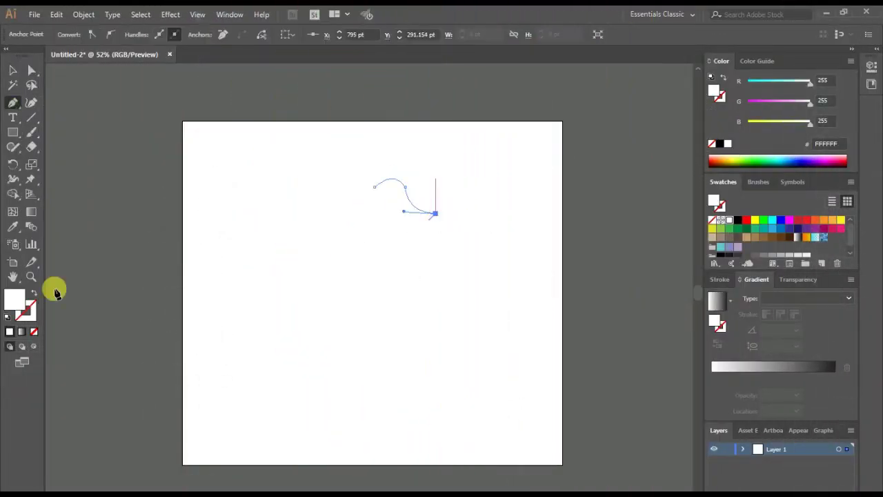
pyautogui.click(6, 316)
pyautogui.press('/')
pyautogui.moveTo(373, 257); pyautogui.dragTo(335, 264)
pyautogui.moveTo(348, 298)
pyautogui.mouseDown()
pyautogui.moveTo(354, 338)
pyautogui.moveTo(281, 366)
pyautogui.mouseUp()
# - Curve the outline around the pepper's tip and back up, closing the path
pyautogui.click(349, 298)
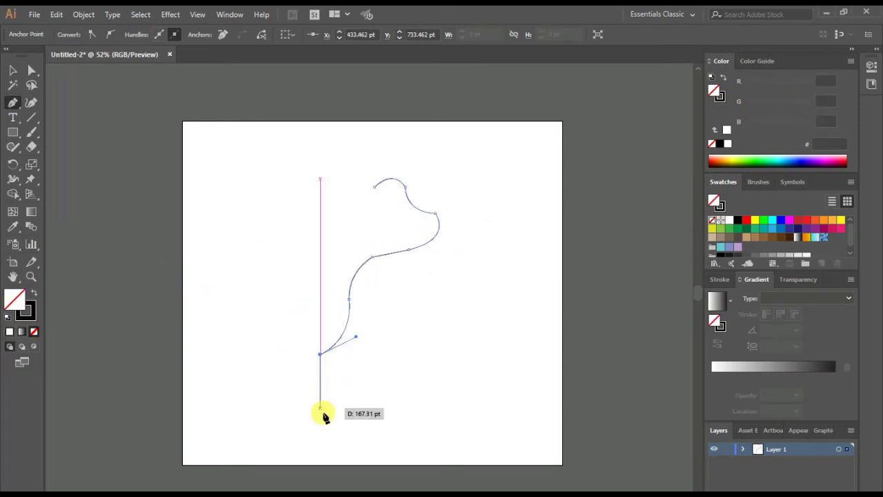
pyautogui.moveTo(335, 422); pyautogui.dragTo(292, 423)
pyautogui.moveTo(285, 360)
pyautogui.mouseDown()
pyautogui.moveTo(275, 262)
pyautogui.moveTo(312, 277)
pyautogui.mouseUp()
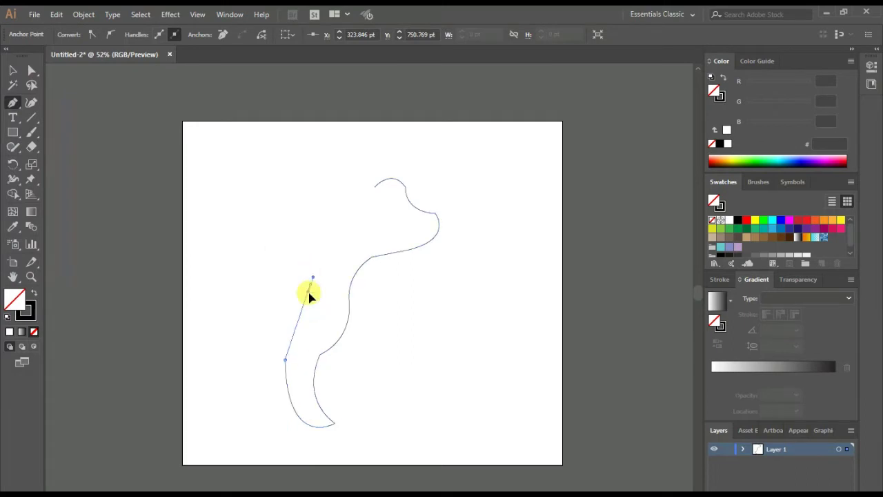
pyautogui.moveTo(359, 230); pyautogui.dragTo(394, 231)
pyautogui.moveTo(375, 188); pyautogui.dragTo(394, 182)
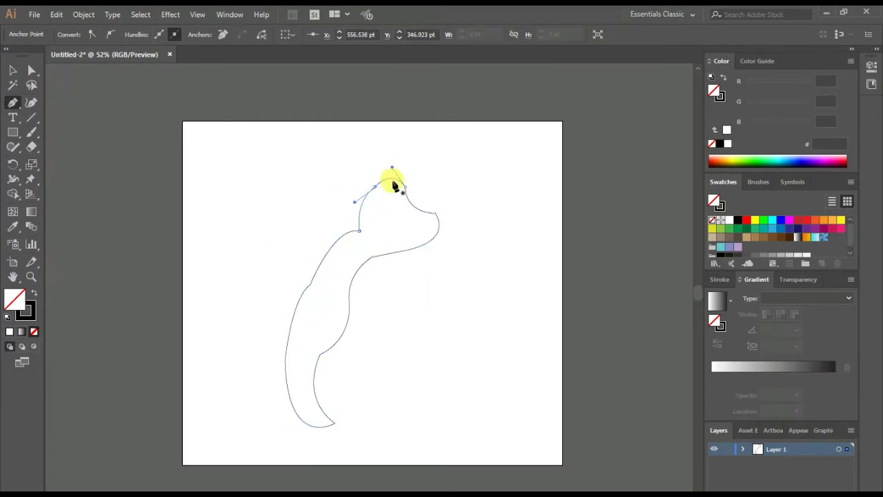
pyautogui.press('a')
pyautogui.click(443, 313)
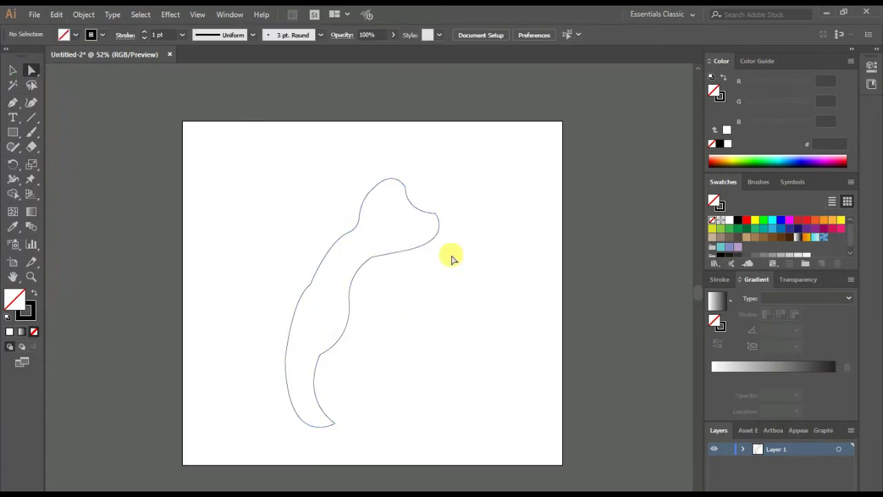
# - Draw a small ellipse at the top of the chili where the stem joins
pyautogui.moveTo(12, 132); pyautogui.dragTo(62, 162)
pyautogui.moveTo(400, 213)
pyautogui.mouseDown()
pyautogui.moveTo(424, 202)
pyautogui.moveTo(442, 173)
pyautogui.mouseUp()
pyautogui.click(407, 207)
pyautogui.press('Escape')
# - Draw the stem as a 5 pt line with a dark green stroke
pyautogui.click(31, 117)
pyautogui.click(182, 35)
pyautogui.click(197, 142)
pyautogui.doubleClick(25, 310)
pyautogui.click(423, 302)
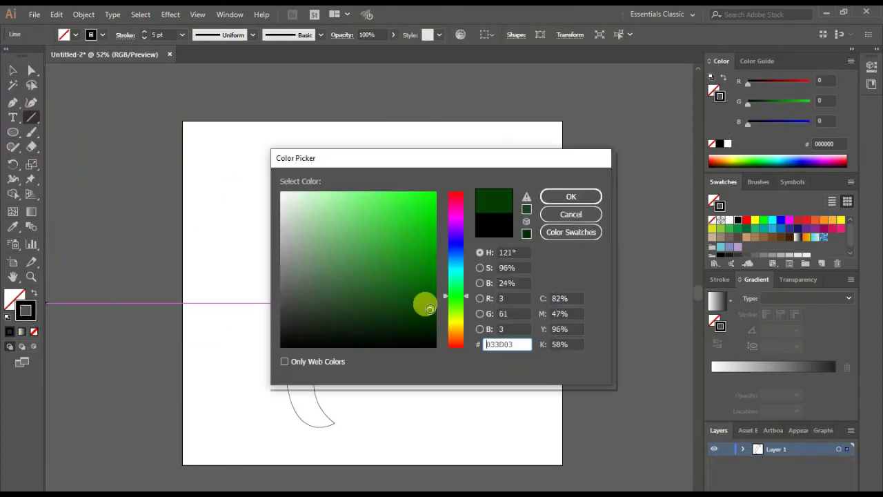
pyautogui.click(571, 195)
pyautogui.click(12, 70)
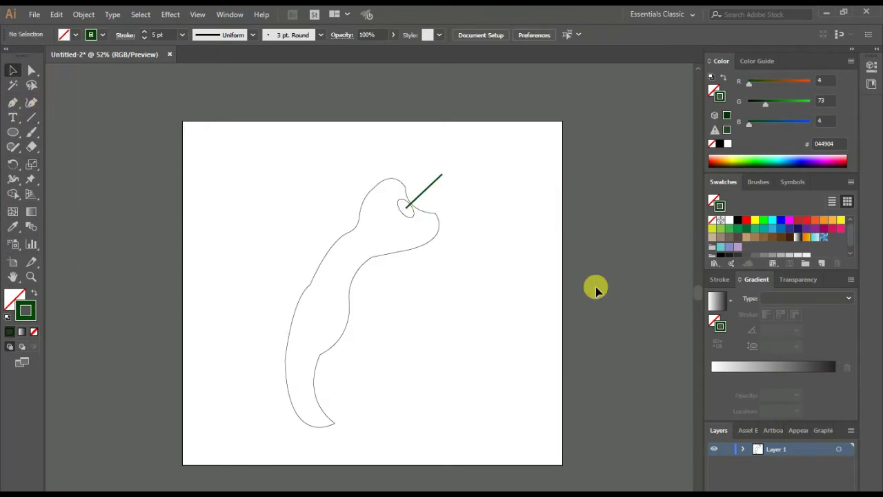
# - Fill the large chili body with bright red using the Color Picker
pyautogui.click(409, 217)
pyautogui.click(12, 302)
pyautogui.doubleClick(12, 302)
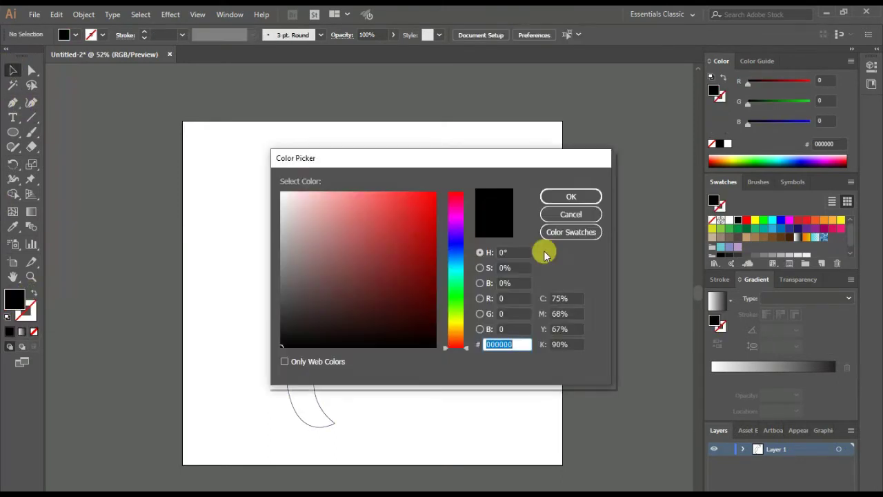
pyautogui.click(570, 196)
pyautogui.doubleClick(14, 298)
pyautogui.click(414, 272)
pyautogui.click(570, 196)
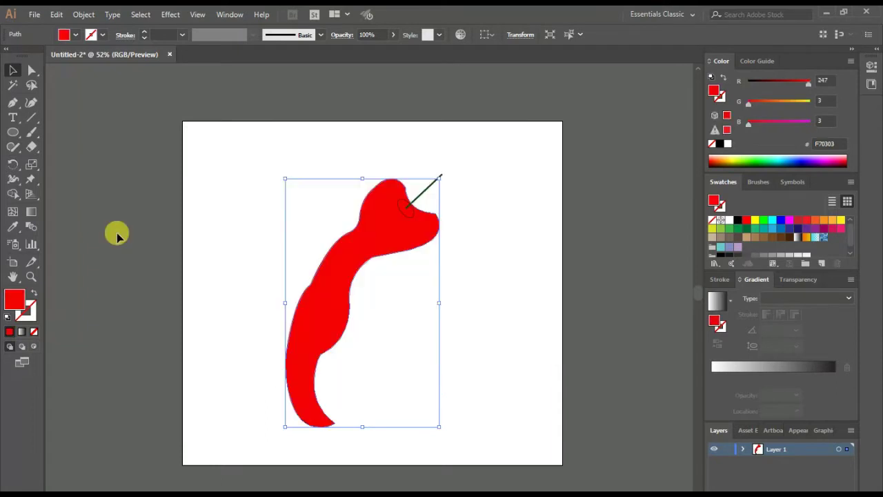
# - Fill the small ellipse dark red and turn it into a radial gradient
pyautogui.click(408, 219)
pyautogui.doubleClick(14, 298)
pyautogui.click(586, 272)
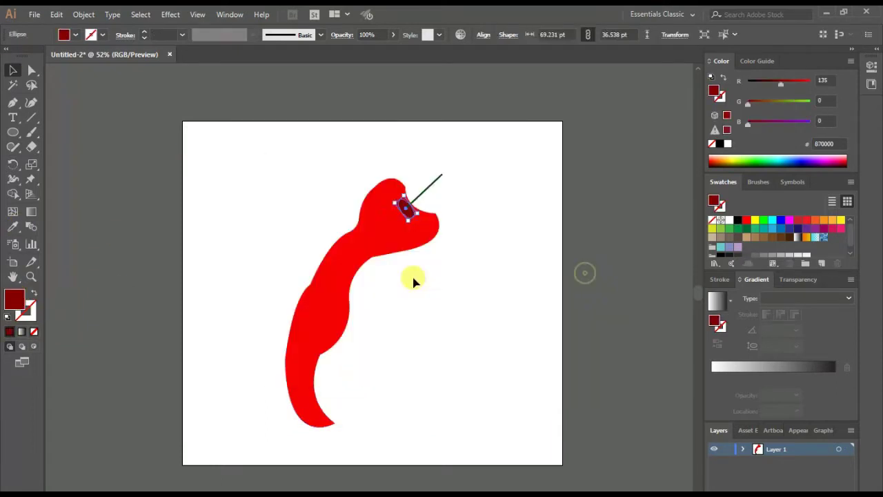
pyautogui.click(426, 235)
pyautogui.click(773, 366)
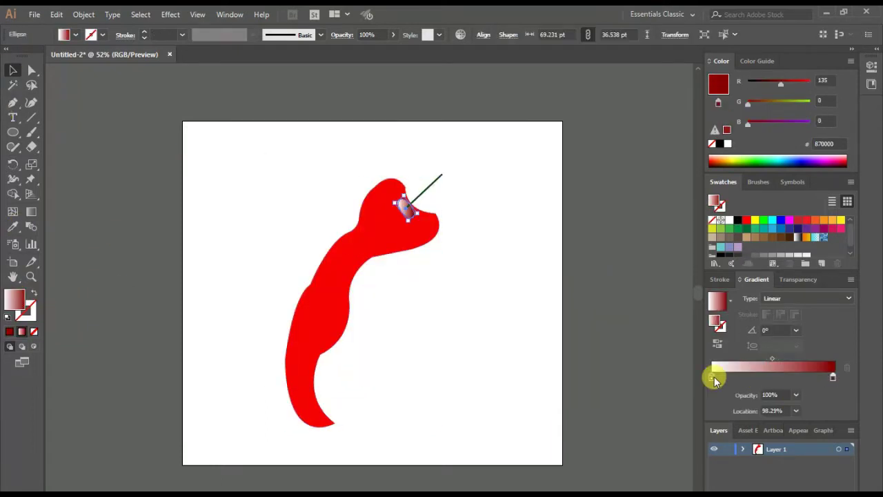
pyautogui.click(807, 298)
pyautogui.click(386, 206)
pyautogui.click(12, 211)
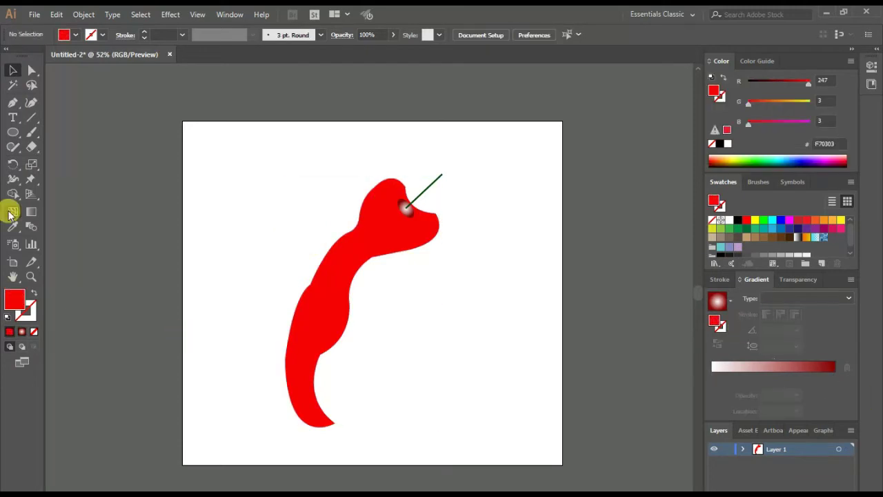
pyautogui.click(407, 204)
# - Pan to empty space and Pen-draw a closed, crescent-shaped second pepper body
pyautogui.press('p')
pyautogui.click(378, 233)
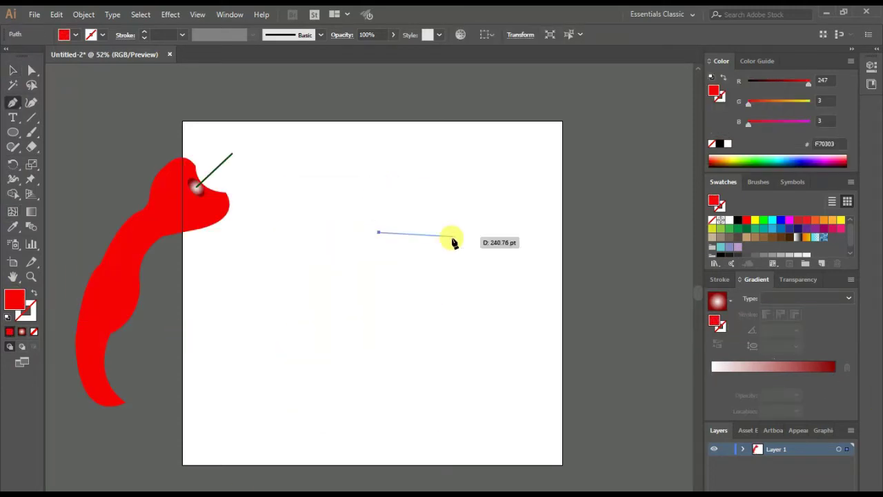
pyautogui.moveTo(443, 232); pyautogui.dragTo(451, 239)
pyautogui.moveTo(413, 367)
pyautogui.mouseDown()
pyautogui.moveTo(388, 351)
pyautogui.moveTo(310, 366)
pyautogui.moveTo(391, 364)
pyautogui.mouseUp()
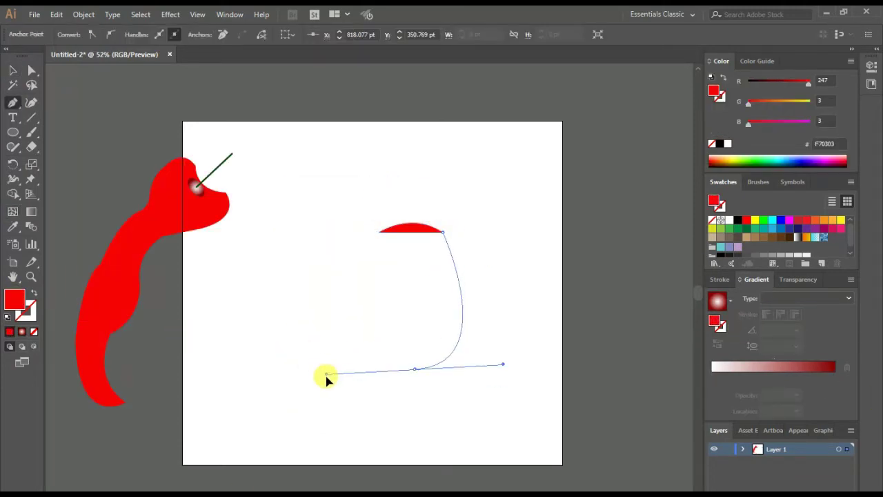
pyautogui.click(418, 355)
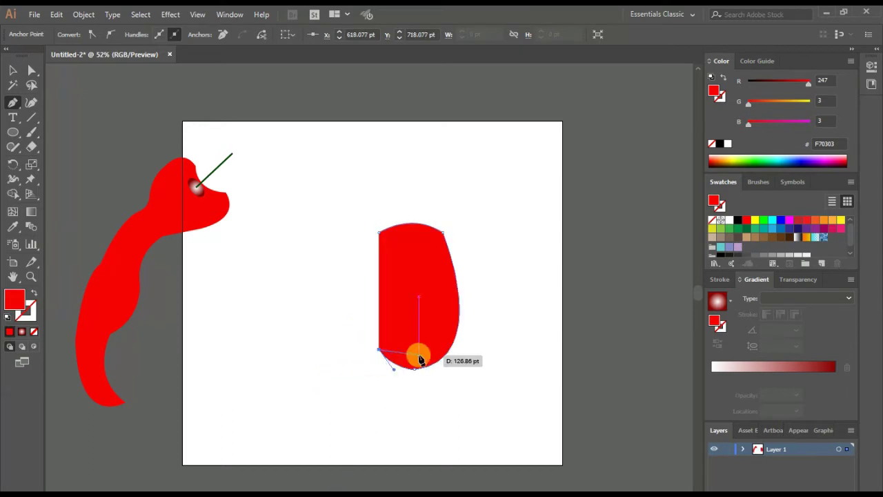
pyautogui.moveTo(399, 292); pyautogui.dragTo(339, 263)
pyautogui.moveTo(381, 232); pyautogui.dragTo(409, 209)
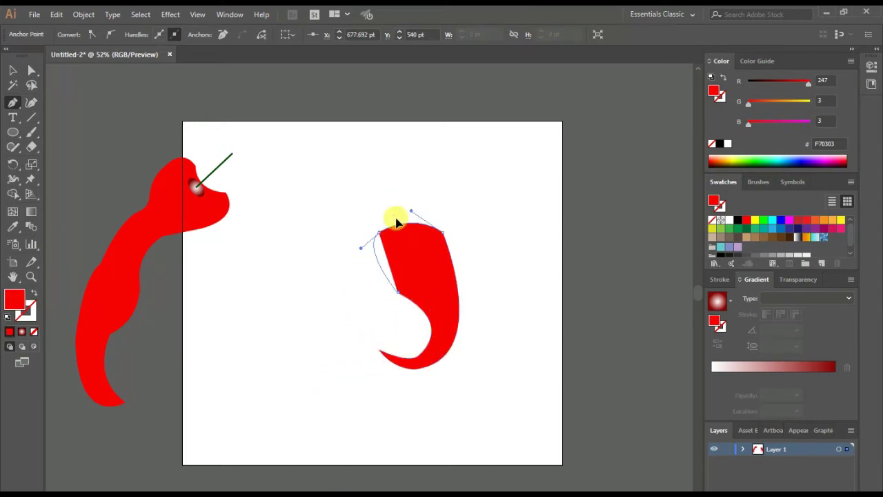
# - Round the new pepper's top-left corner with the live-corner widget
pyautogui.click(13, 70)
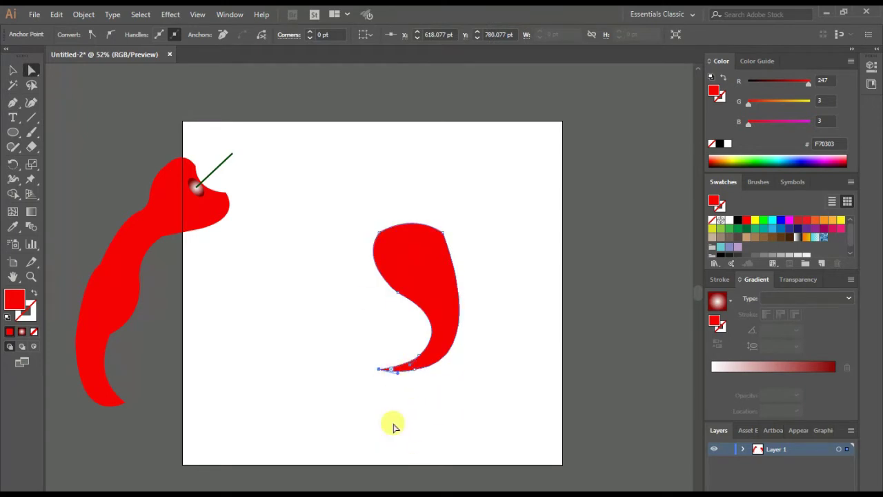
pyautogui.click(373, 233)
pyautogui.moveTo(381, 235); pyautogui.dragTo(433, 253)
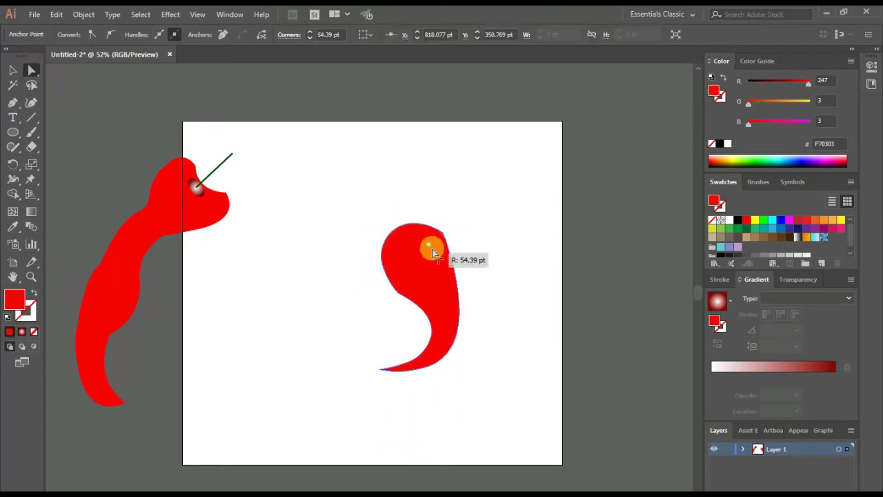
pyautogui.click(487, 351)
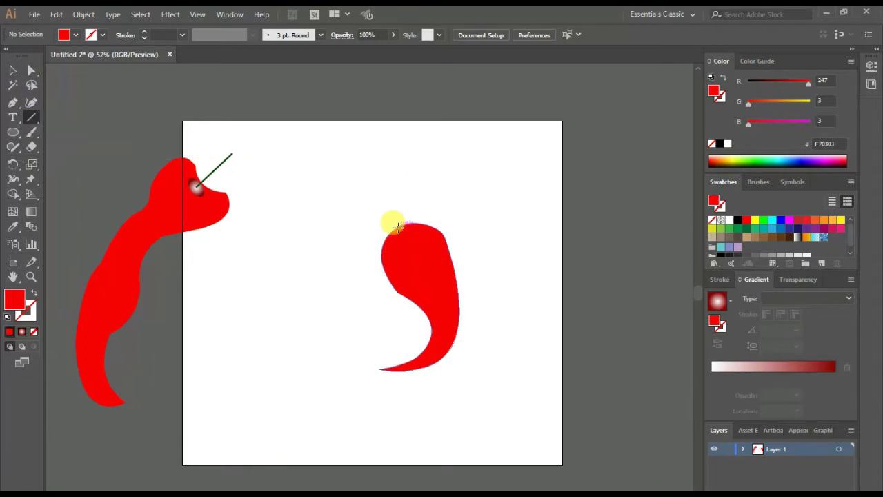
# - Set the fill to green and start drawing the cap on the pepper's top
pyautogui.press('p')
pyautogui.click(420, 227)
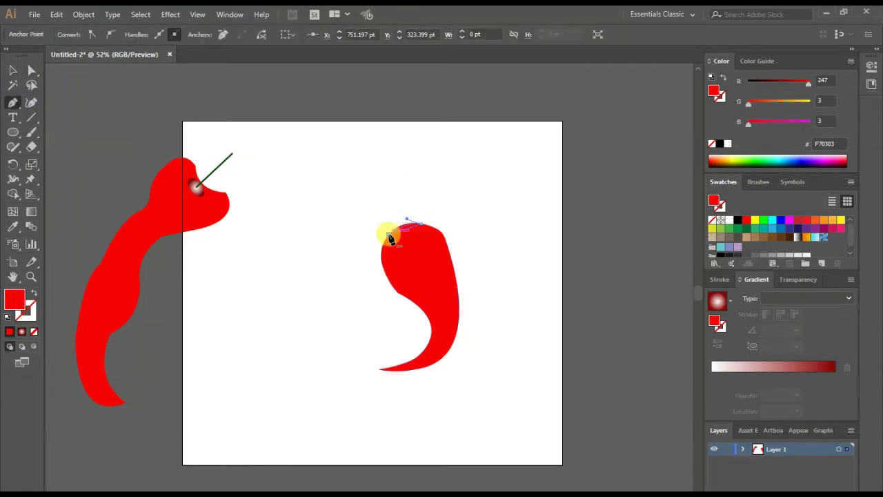
pyautogui.click(746, 228)
pyautogui.keyDown('ctrl'); pyautogui.click(151, 132); pyautogui.keyUp('ctrl')
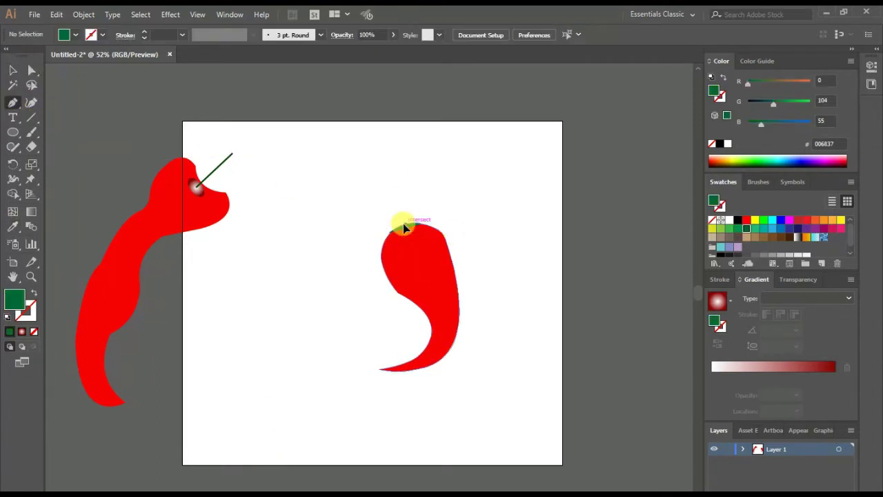
pyautogui.moveTo(404, 227); pyautogui.dragTo(378, 212)
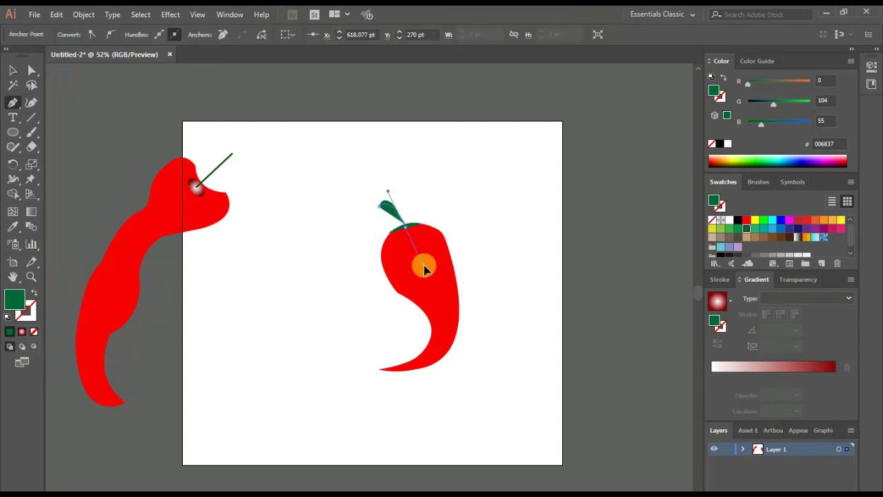
# - Draw a curved green leaf and stem and place them on the pepper
pyautogui.moveTo(426, 270); pyautogui.dragTo(392, 220)
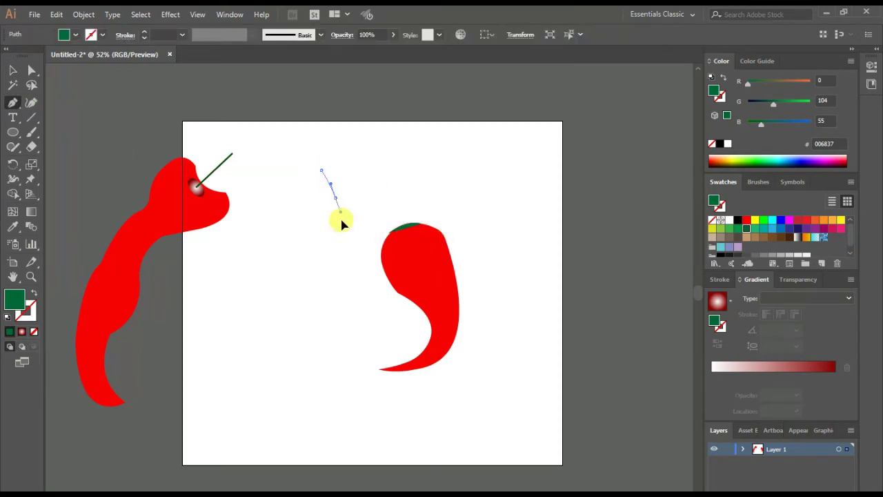
pyautogui.moveTo(335, 197)
pyautogui.mouseDown()
pyautogui.moveTo(321, 176)
pyautogui.moveTo(399, 209)
pyautogui.mouseUp()
pyautogui.click(12, 70)
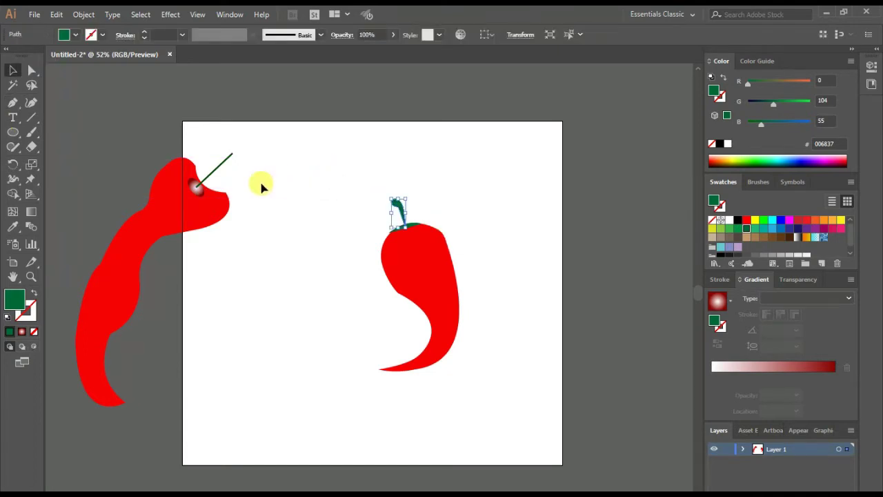
pyautogui.click(348, 221)
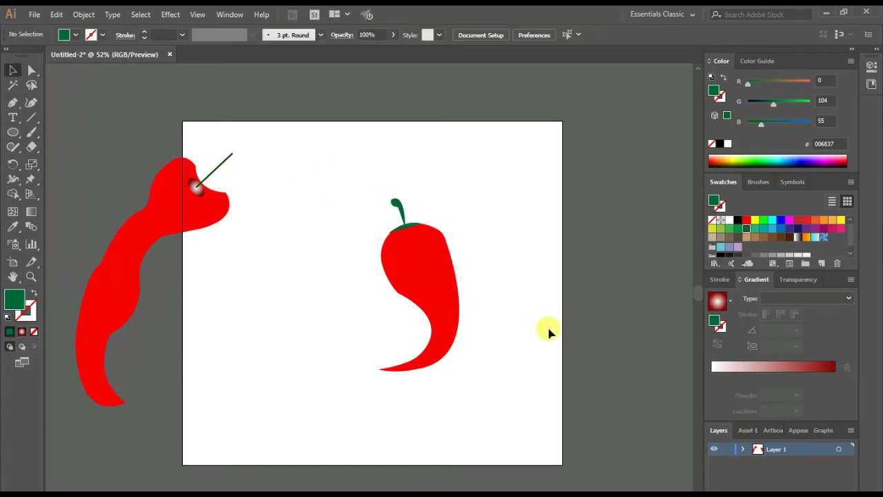
# - Add a small green calyx piece on the pepper top, move it and rotate it
pyautogui.click(13, 102)
pyautogui.moveTo(414, 220); pyautogui.dragTo(414, 230)
pyautogui.press('v')
pyautogui.click(483, 262)
pyautogui.click(429, 210)
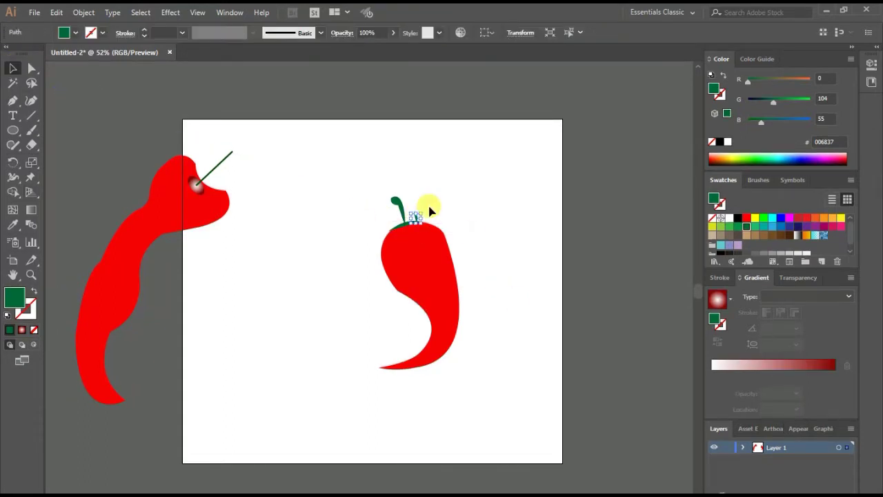
pyautogui.click(445, 223)
pyautogui.click(415, 215)
pyautogui.click(415, 227)
pyautogui.moveTo(426, 223)
pyautogui.mouseDown()
pyautogui.moveTo(400, 233)
pyautogui.moveTo(399, 220)
pyautogui.moveTo(379, 217)
pyautogui.mouseUp()
pyautogui.click(538, 274)
pyautogui.click(493, 243)
# - Try reshaping the second pepper's bottom tip, then undo the change
pyautogui.click(446, 240)
pyautogui.click(31, 67)
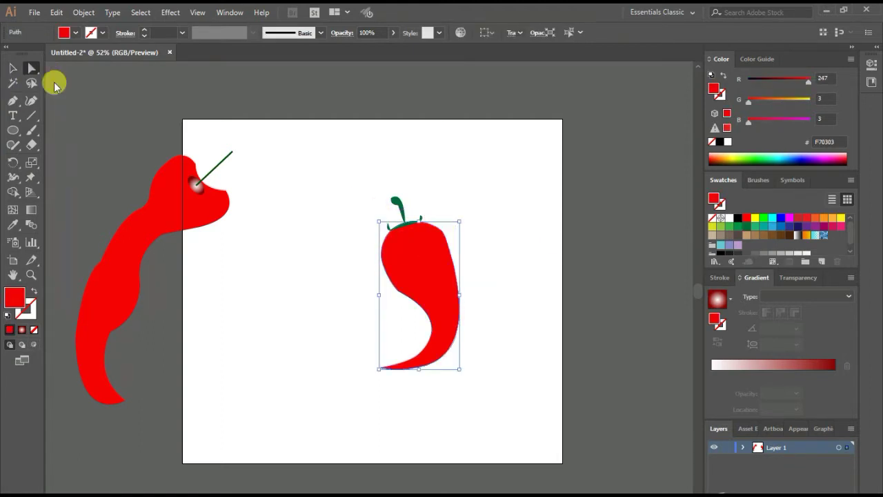
pyautogui.moveTo(410, 242); pyautogui.dragTo(475, 247)
pyautogui.click(475, 247)
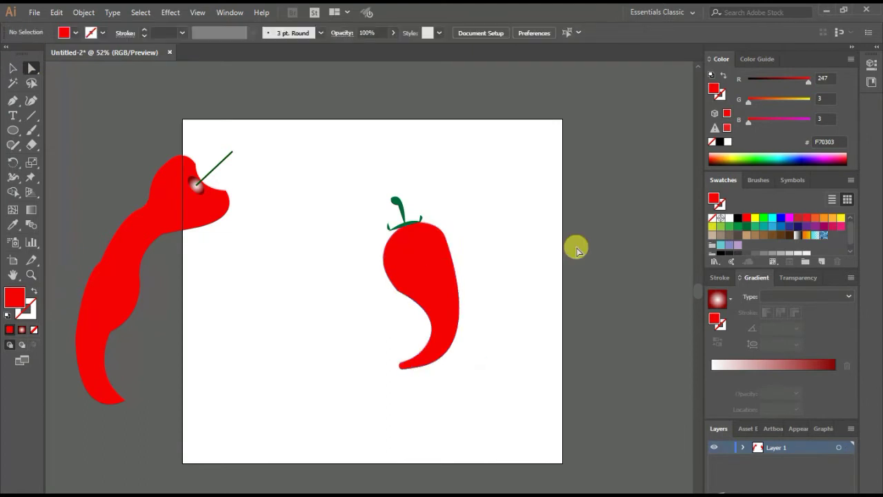
pyautogui.hotkey('ctrl', 'z')
pyautogui.click(386, 311)
pyautogui.press('v')
# - Make a reflected copy of the red pepper, move it left and eyedrop a green fill
pyautogui.rightClick(404, 252)
pyautogui.moveTo(439, 373)
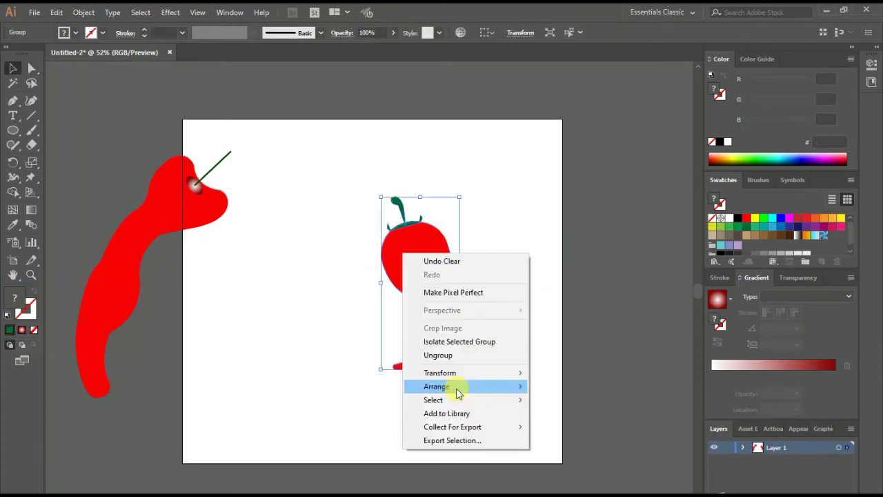
pyautogui.click(559, 418)
pyautogui.click(122, 370)
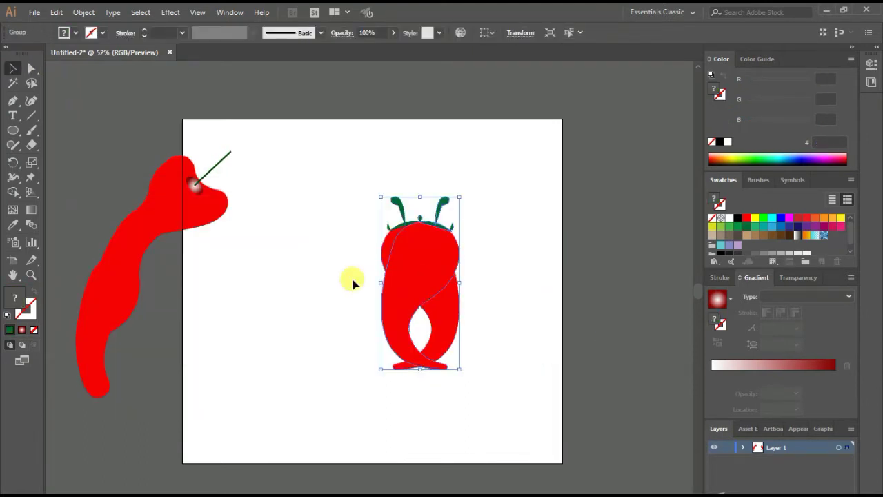
pyautogui.moveTo(395, 257); pyautogui.dragTo(246, 246)
pyautogui.press('i')
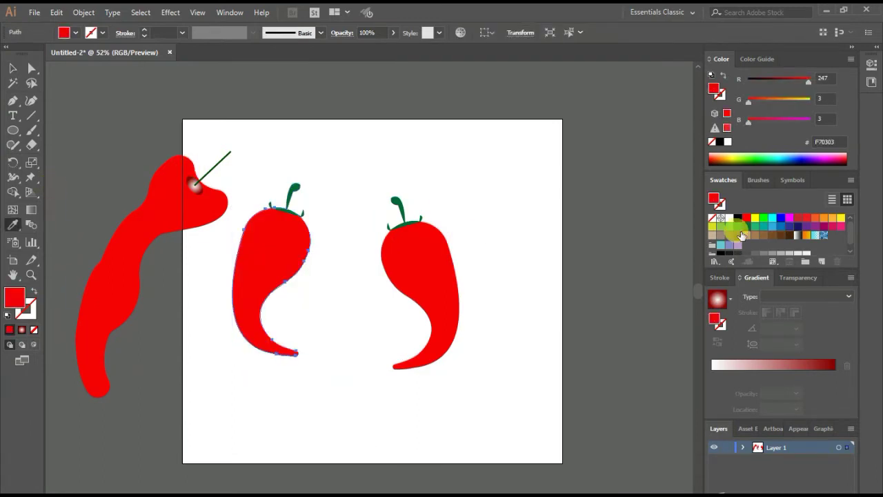
pyautogui.click(738, 226)
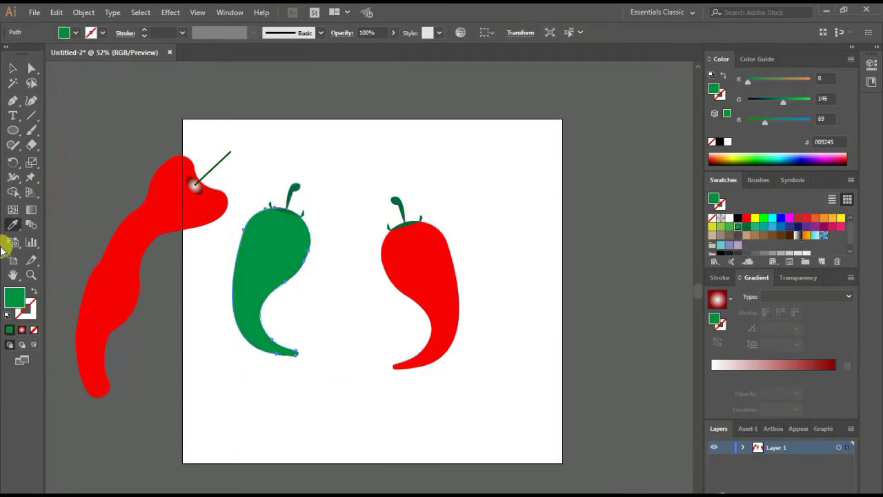
# - Space the peppers apart, green one further left and red one further right
pyautogui.press('v')
pyautogui.moveTo(267, 269); pyautogui.dragTo(267, 289)
pyautogui.moveTo(298, 393); pyautogui.dragTo(298, 372)
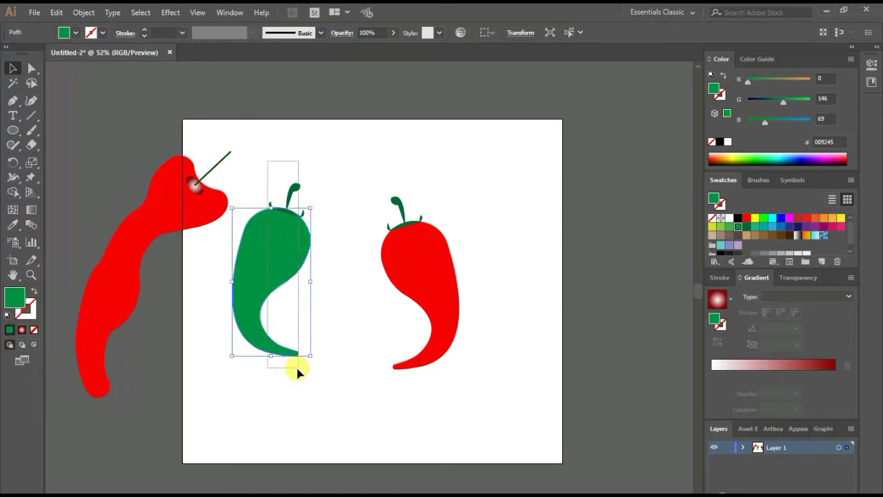
pyautogui.rightClick(279, 254)
pyautogui.click(311, 341)
pyautogui.moveTo(258, 266); pyautogui.dragTo(229, 286)
pyautogui.moveTo(430, 285); pyautogui.dragTo(460, 303)
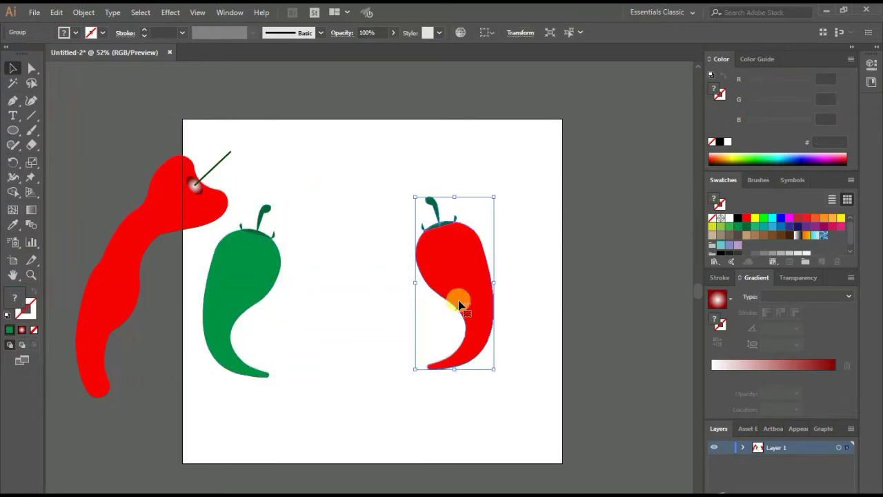
pyautogui.click(571, 296)
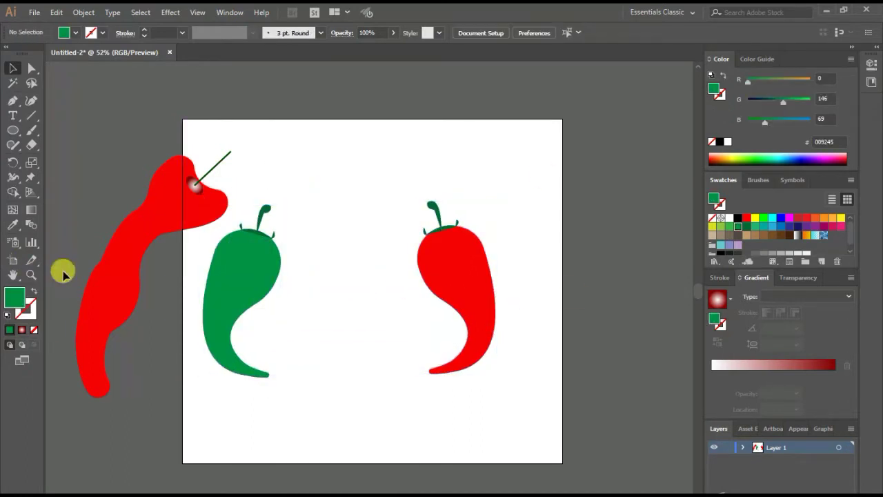
# - Draw a white eye circle on the green pepper, sized to 36.32 pt
pyautogui.click(12, 131)
pyautogui.moveTo(230, 242); pyautogui.dragTo(243, 256)
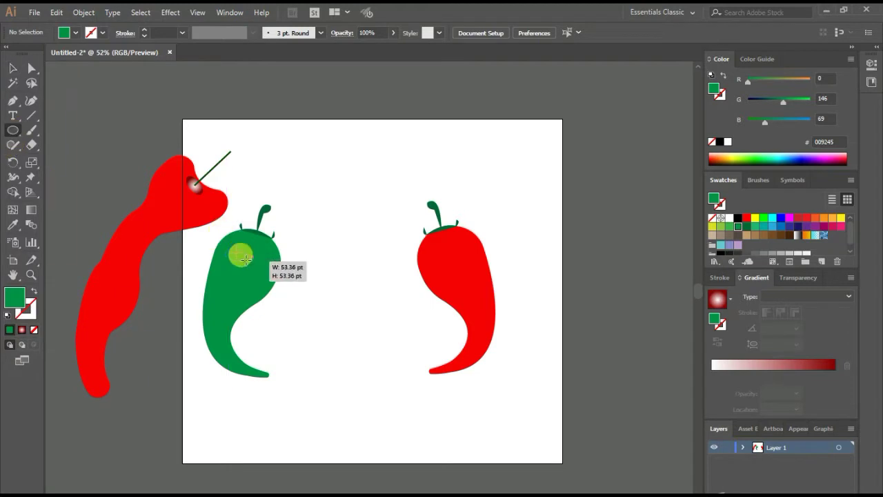
pyautogui.click(296, 154)
pyautogui.click(10, 69)
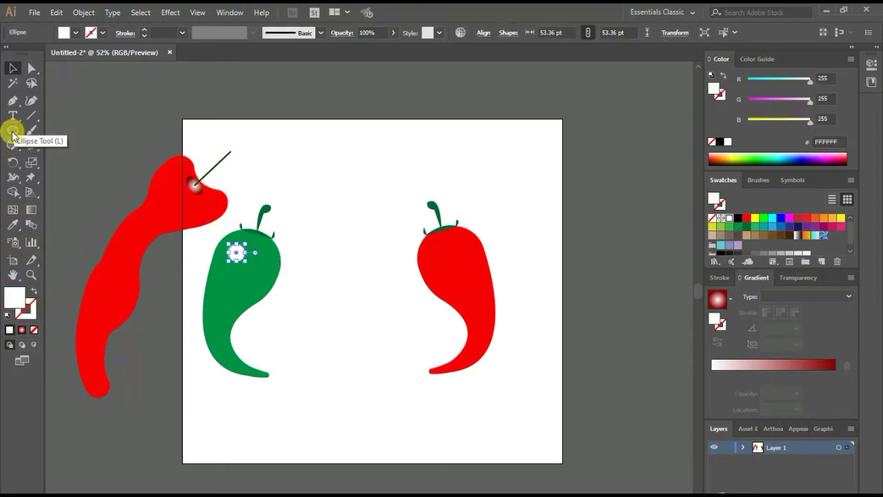
pyautogui.moveTo(236, 252)
pyautogui.mouseDown()
pyautogui.moveTo(265, 276)
pyautogui.moveTo(247, 253)
pyautogui.mouseUp()
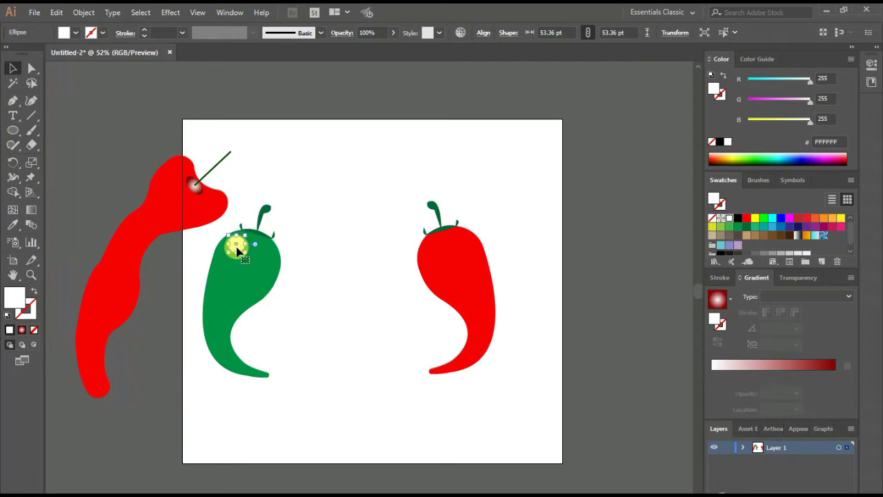
pyautogui.moveTo(238, 252); pyautogui.dragTo(242, 251)
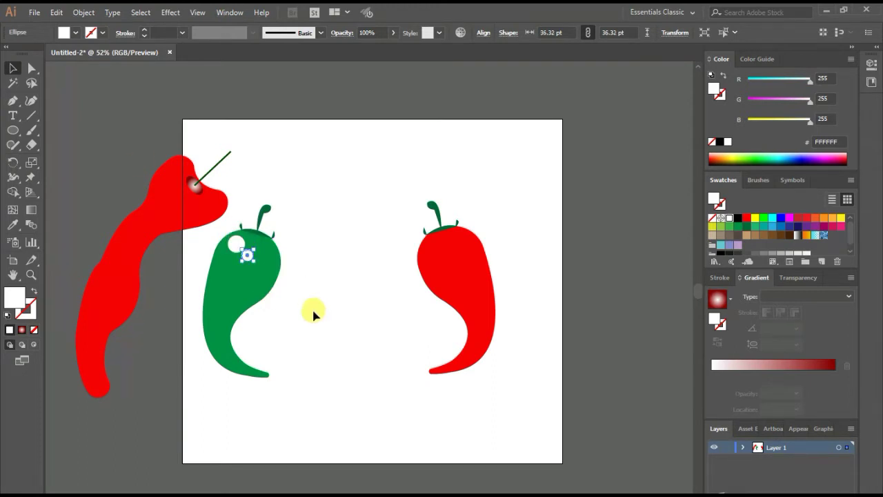
# - Draw a near-black pupil inside the eye
pyautogui.doubleClick(12, 304)
pyautogui.click(365, 269)
pyautogui.click(429, 338)
pyautogui.click(570, 191)
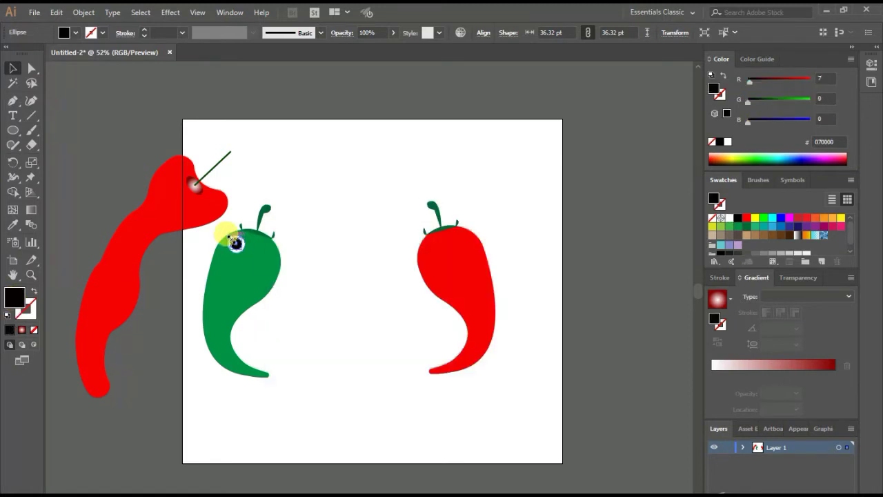
pyautogui.moveTo(236, 242); pyautogui.dragTo(260, 275)
pyautogui.hotkey('ctrl', 'shift', 'a')
pyautogui.press('p')
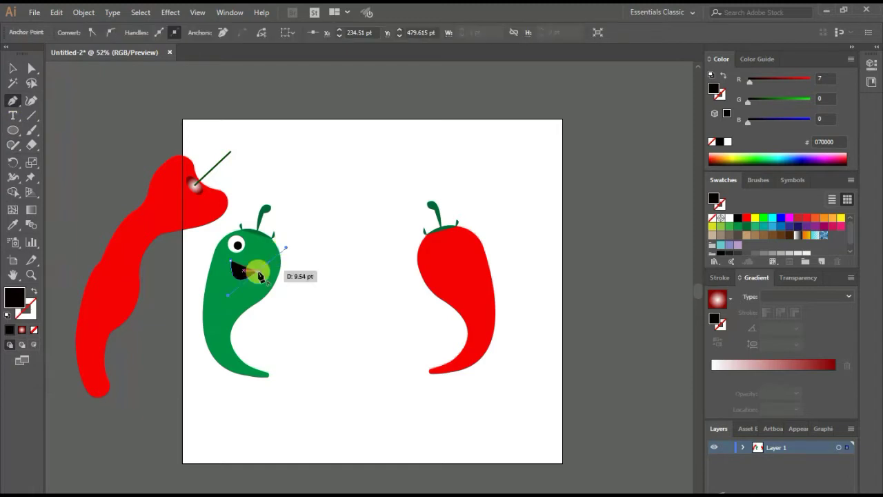
# - Add the smile path, reposition the eye and copy it as a second eye to the right
pyautogui.click(262, 215)
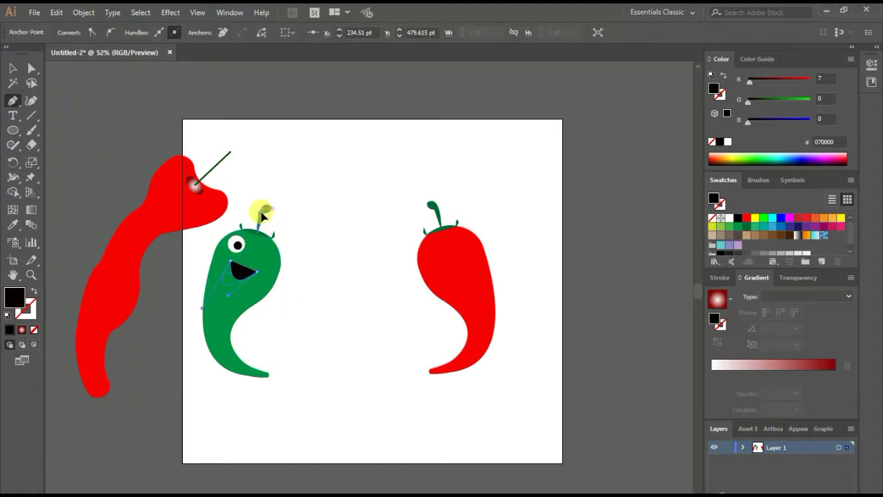
pyautogui.press('v')
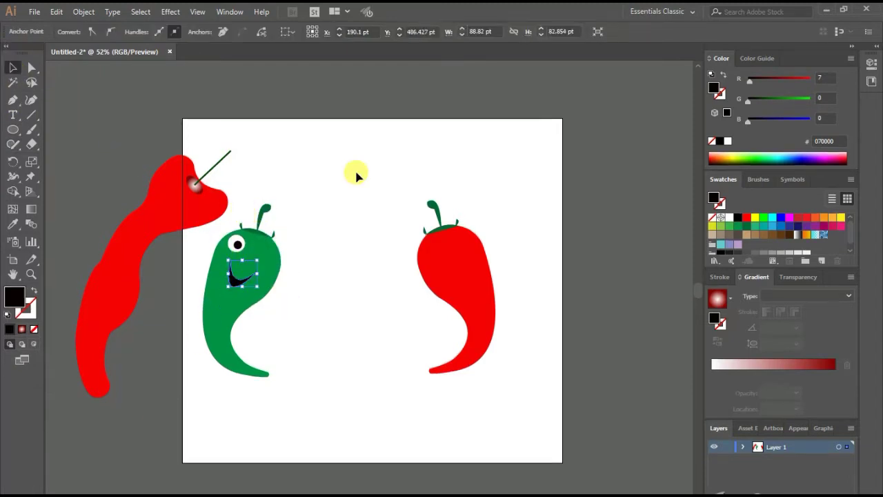
pyautogui.moveTo(237, 242); pyautogui.dragTo(238, 249)
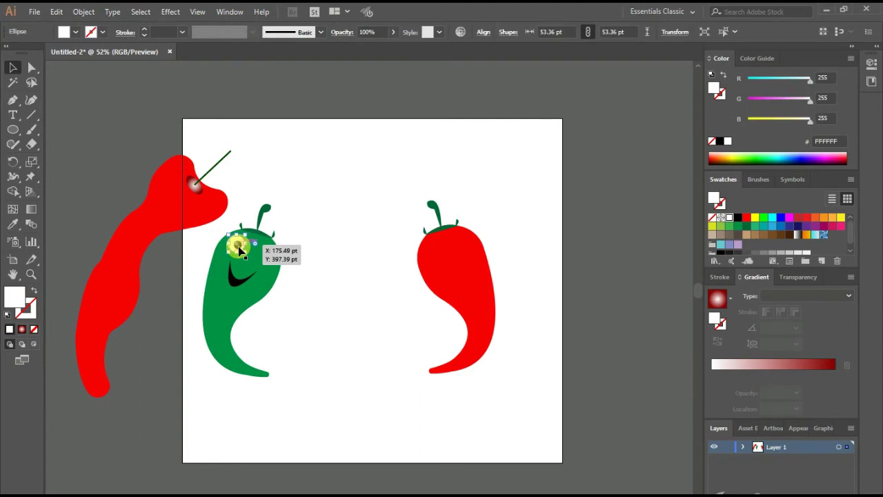
pyautogui.rightClick(235, 243)
pyautogui.click(278, 320)
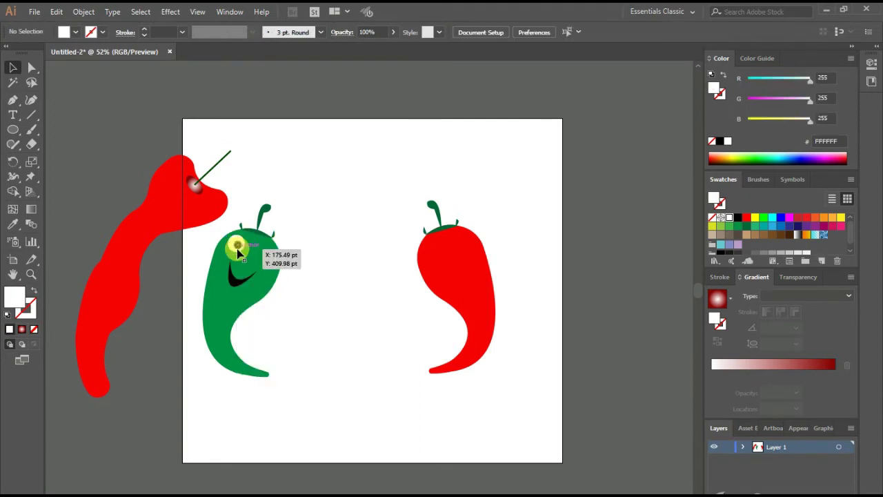
pyautogui.moveTo(237, 246)
pyautogui.mouseDown()
pyautogui.moveTo(259, 265)
pyautogui.moveTo(263, 253)
pyautogui.mouseUp()
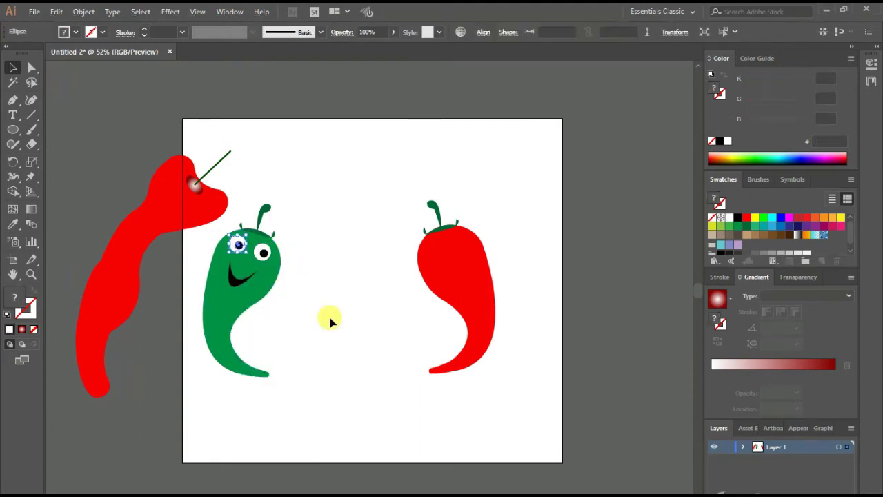
pyautogui.click(327, 274)
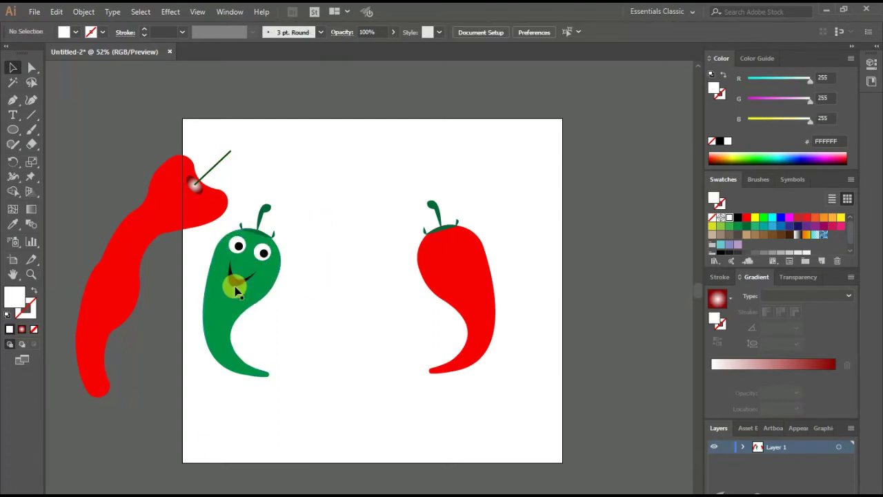
# - Sample the red pepper's colour onto the smile and nudge it into place
pyautogui.click(236, 285)
pyautogui.press('i')
pyautogui.click(156, 223)
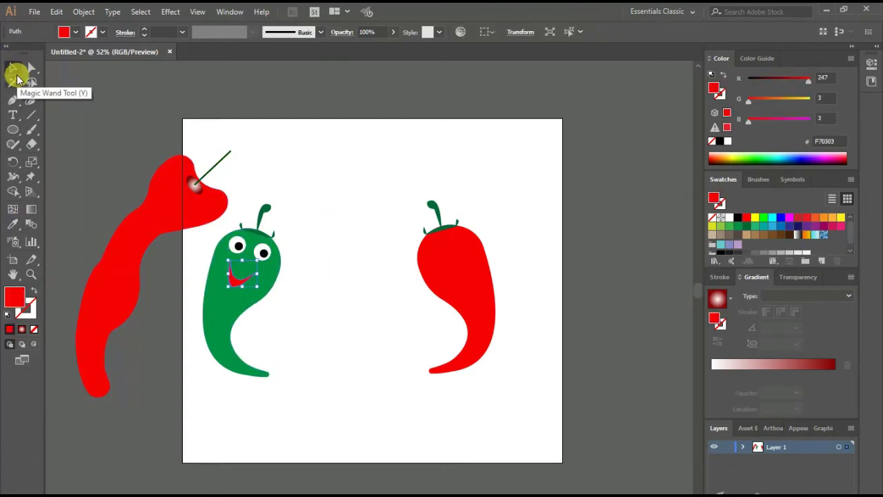
pyautogui.click(14, 68)
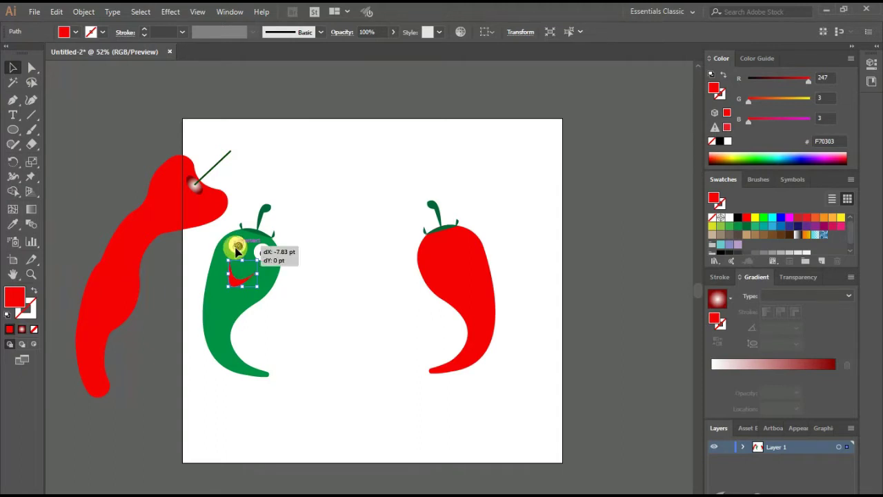
pyautogui.moveTo(237, 251); pyautogui.dragTo(237, 251)
pyautogui.click(400, 230)
pyautogui.rightClick(232, 241)
pyautogui.press('Escape')
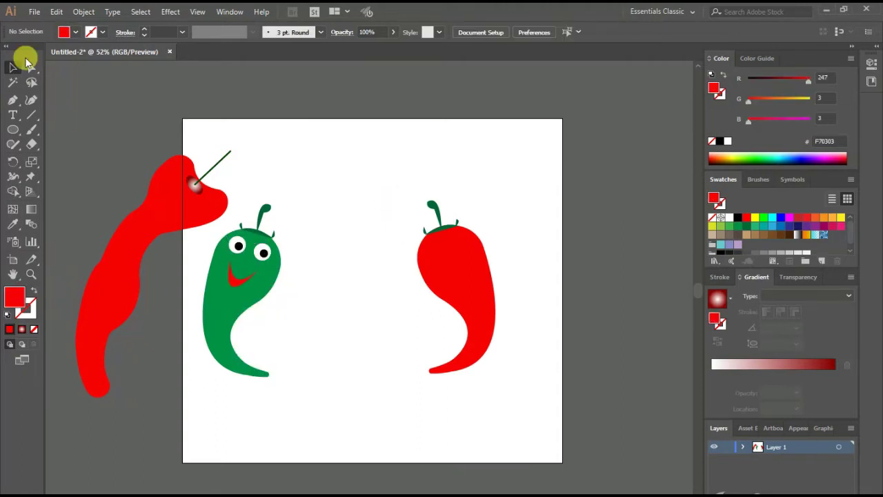
# - Adjust the left eye's pupil and make the smile white
pyautogui.click(30, 66)
pyautogui.click(238, 246)
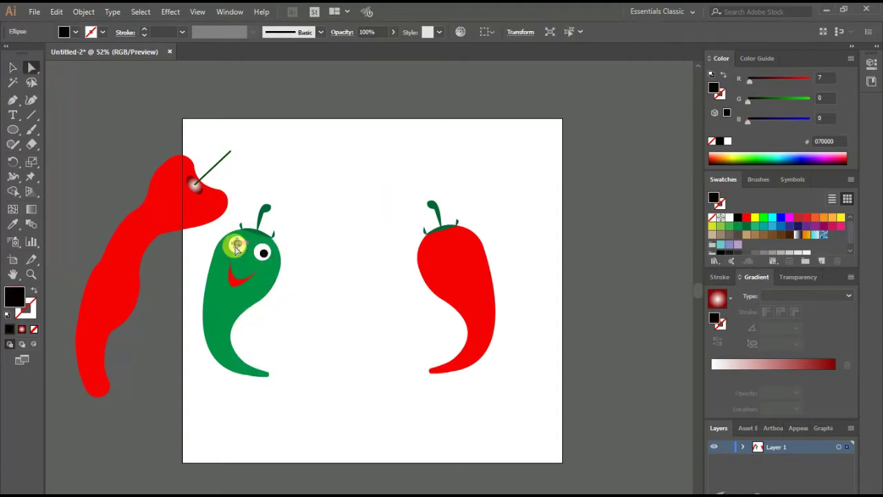
pyautogui.moveTo(242, 259); pyautogui.dragTo(241, 259)
pyautogui.click(363, 256)
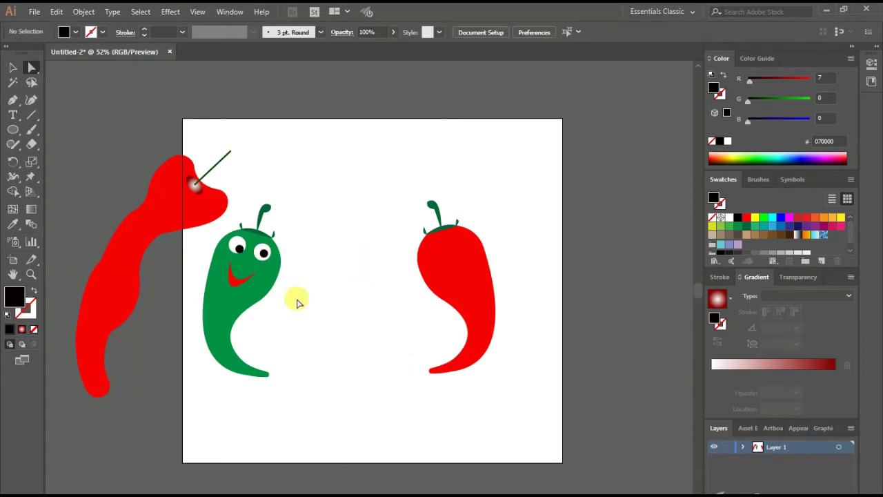
pyautogui.click(234, 276)
pyautogui.press('v')
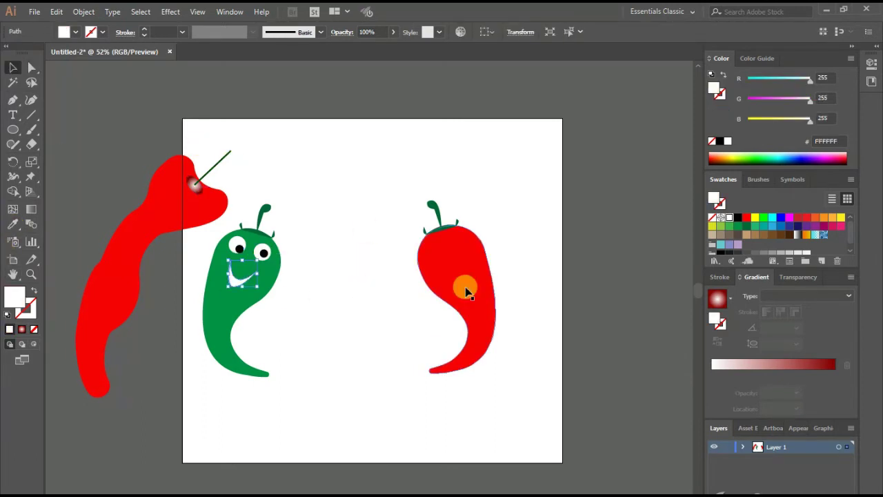
pyautogui.click(283, 272)
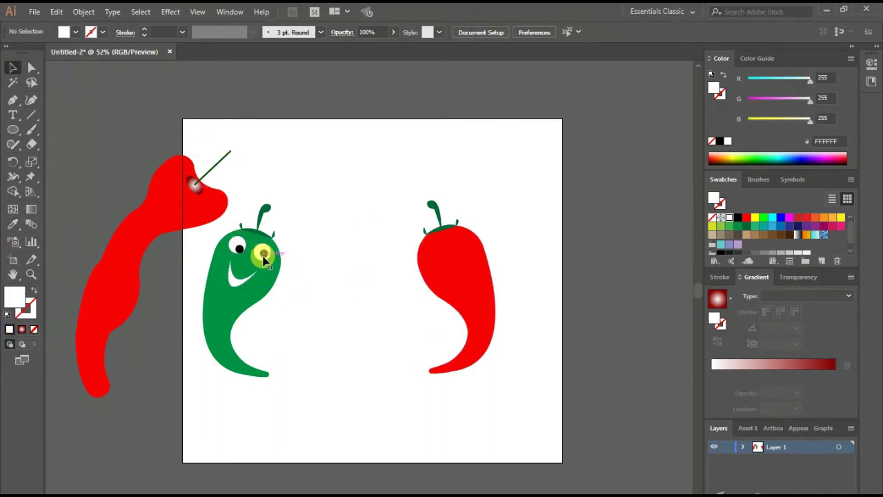
# - Copy the green chili's eyes and white smile onto the red chili, rotating the smile to fit
pyautogui.click(264, 257)
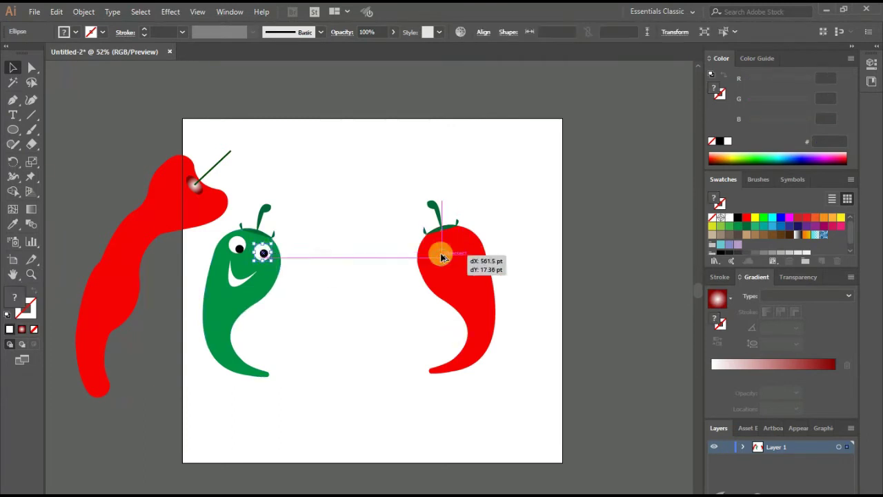
pyautogui.moveTo(264, 257); pyautogui.dragTo(465, 251)
pyautogui.moveTo(234, 249); pyautogui.dragTo(442, 259)
pyautogui.click(417, 314)
pyautogui.moveTo(235, 282); pyautogui.dragTo(459, 289)
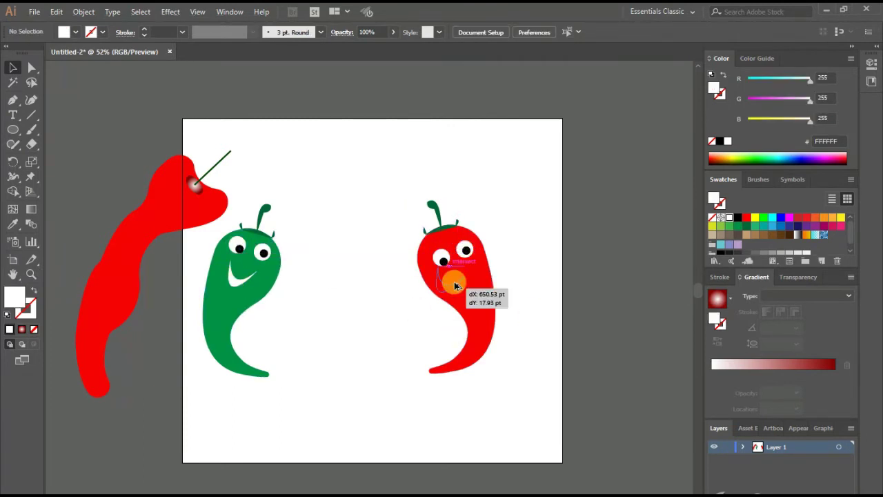
pyautogui.moveTo(476, 256); pyautogui.dragTo(488, 241)
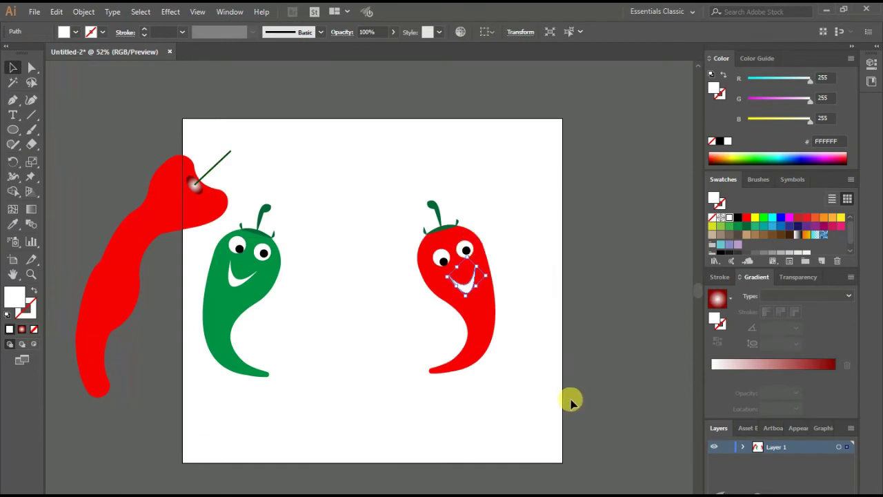
pyautogui.moveTo(529, 321); pyautogui.dragTo(541, 307)
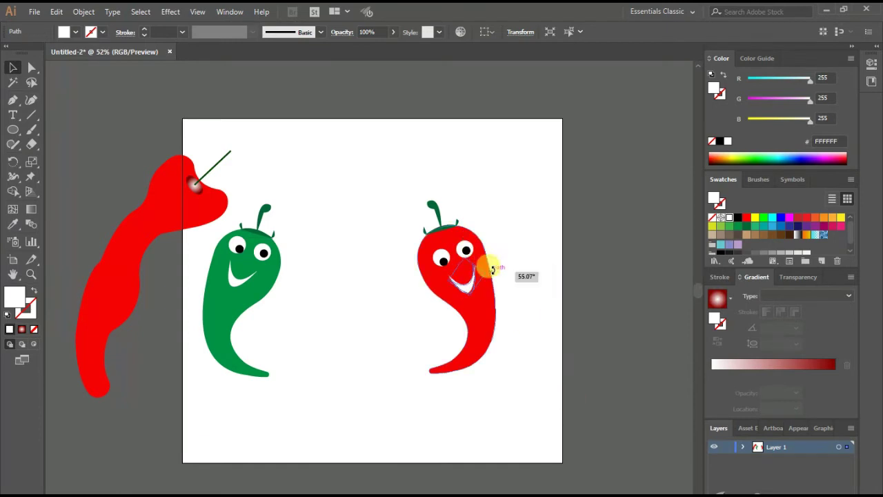
pyautogui.click(629, 322)
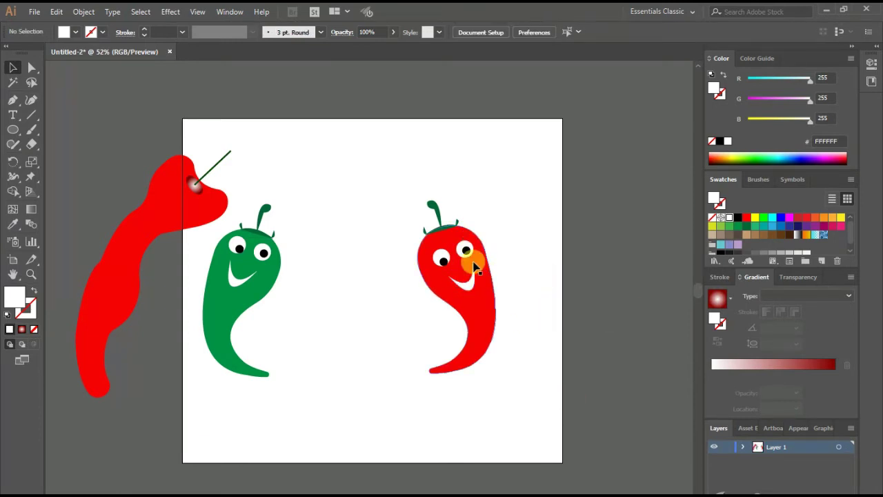
# - Ungroup the red chili's face parts and select its right pupil
pyautogui.rightClick(441, 258)
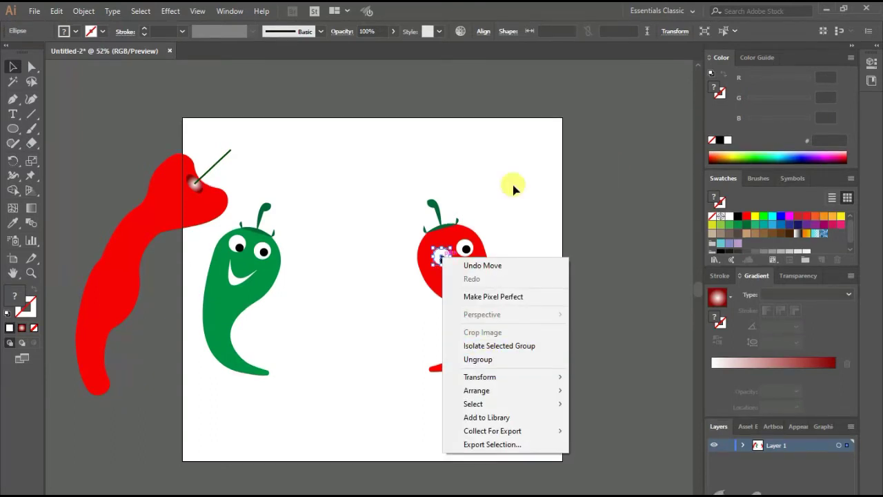
pyautogui.click(513, 188)
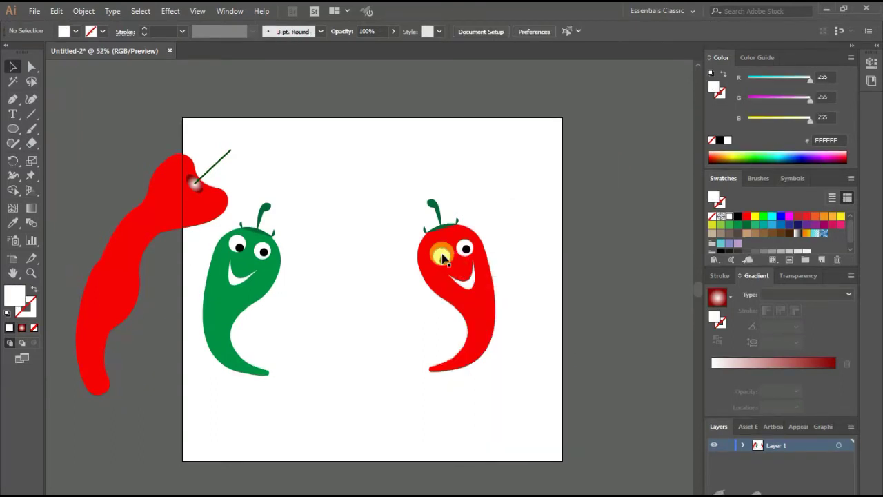
pyautogui.click(609, 283)
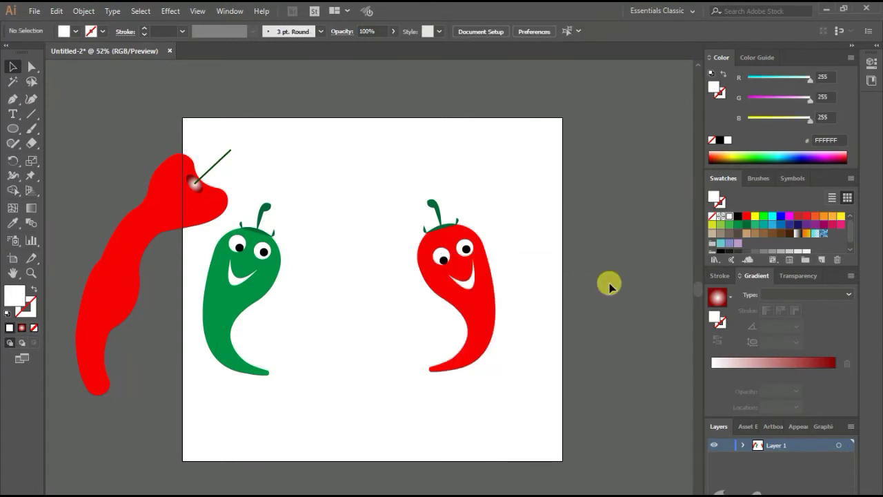
pyautogui.click(463, 251)
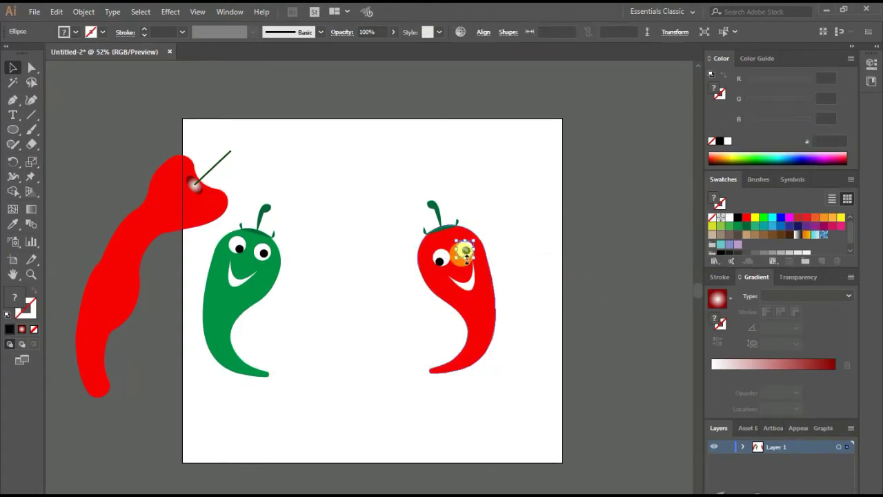
pyautogui.rightClick(463, 251)
pyautogui.click(638, 281)
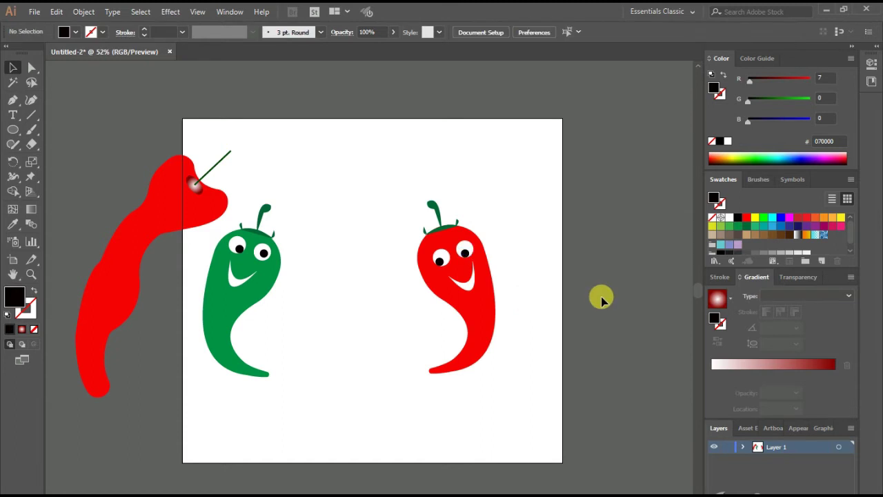
# - Fill the red chili's right pupil with a radial gradient, black stop at 40%
pyautogui.click(467, 255)
pyautogui.click(716, 298)
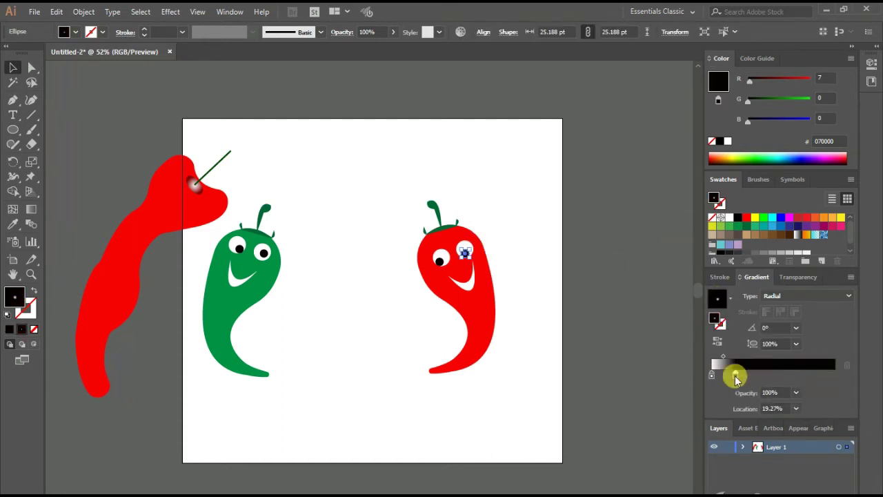
pyautogui.moveTo(735, 376); pyautogui.dragTo(665, 347)
pyautogui.click(796, 407)
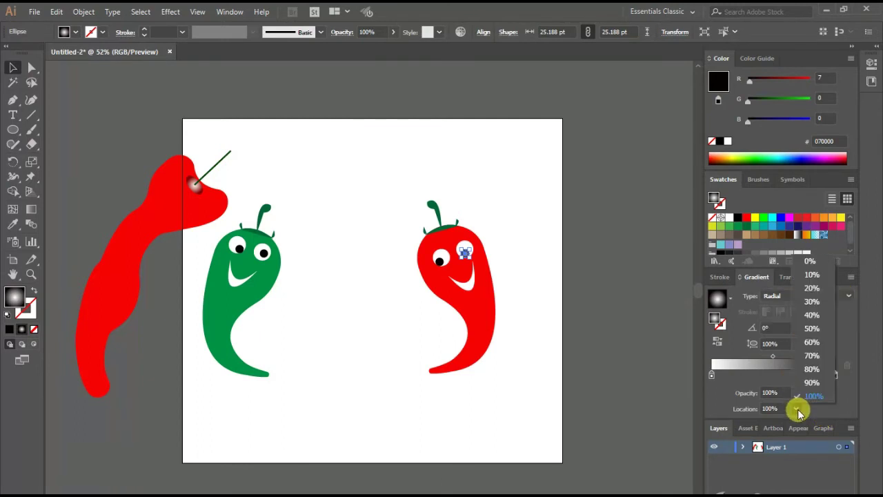
pyautogui.click(803, 311)
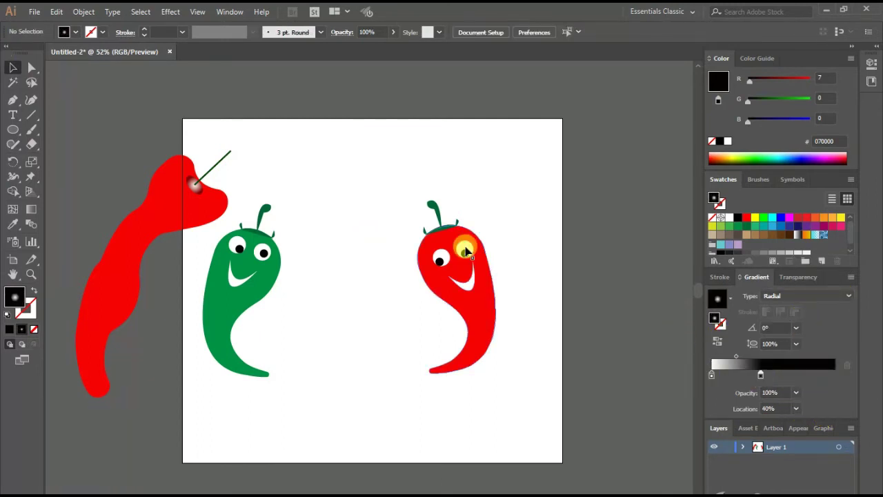
# - Copy the glossy gradient onto the red chili's left pupil and position its highlight
pyautogui.click(466, 252)
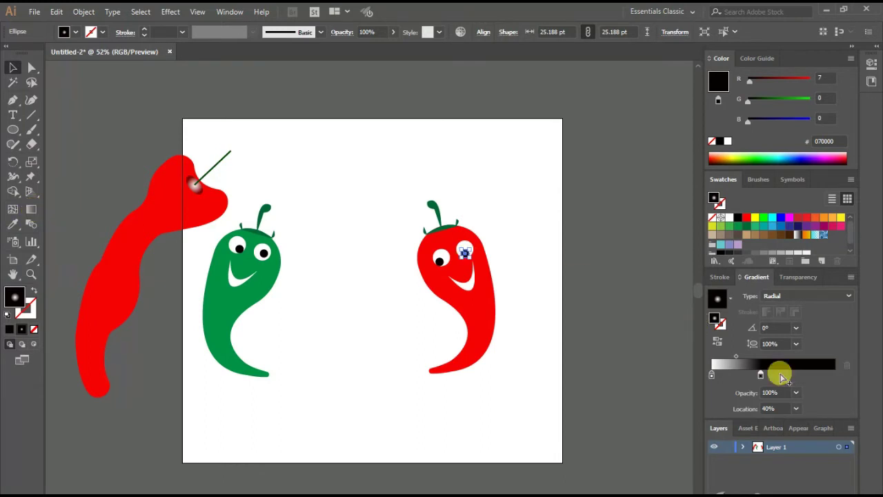
pyautogui.hotkey('ctrl', '=')
pyautogui.hotkey('ctrl', '=')
pyautogui.hotkey('ctrl', '=')
pyautogui.click(513, 316)
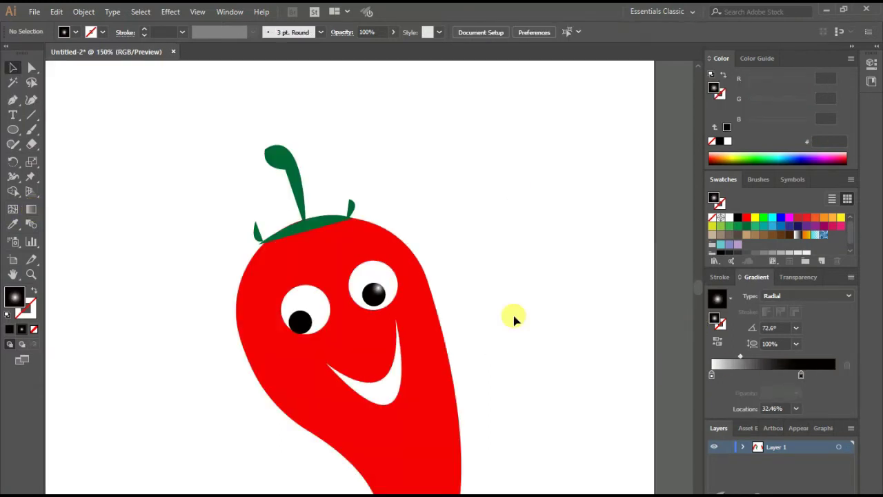
pyautogui.click(299, 322)
pyautogui.press('i')
pyautogui.click(372, 290)
pyautogui.click(31, 209)
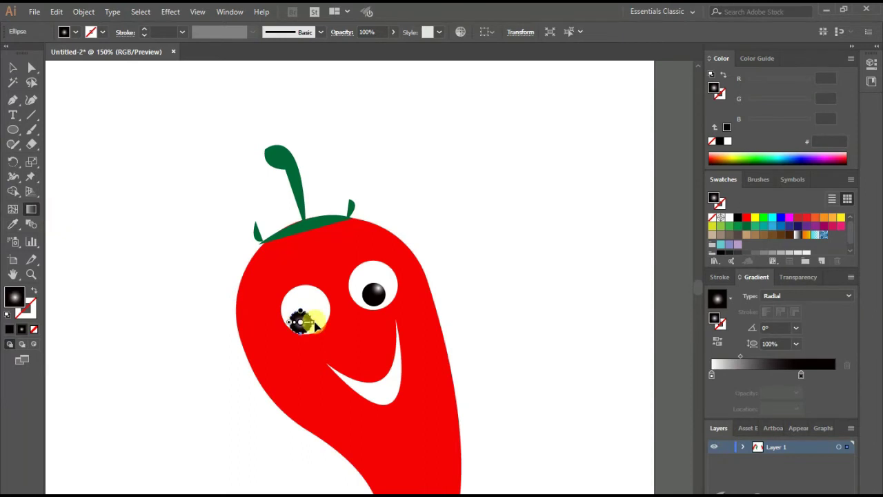
pyautogui.click(13, 67)
# - Give the green chili's left pupil the same glossy gradient
pyautogui.hscroll(-5, 310, 372)
pyautogui.hscroll(-3, 341, 353)
pyautogui.rightClick(289, 287)
pyautogui.click(372, 303)
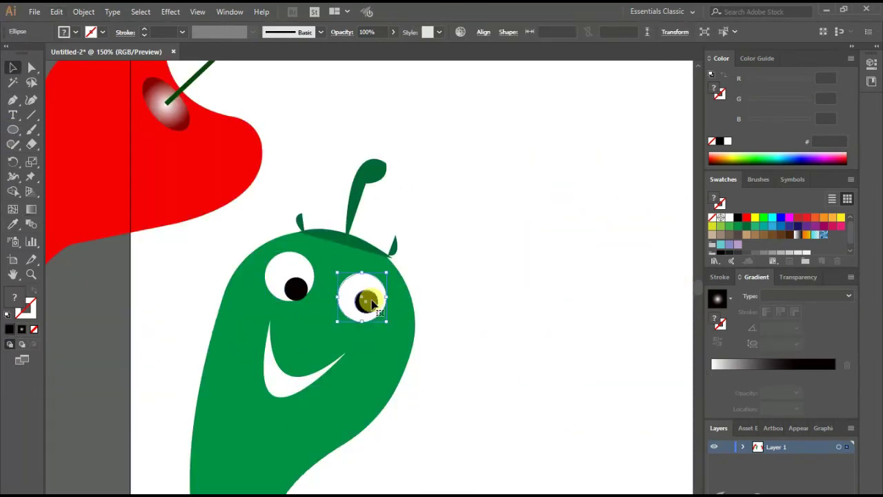
pyautogui.hotkey('ctrl', 'z')
pyautogui.press('i')
pyautogui.click(715, 295)
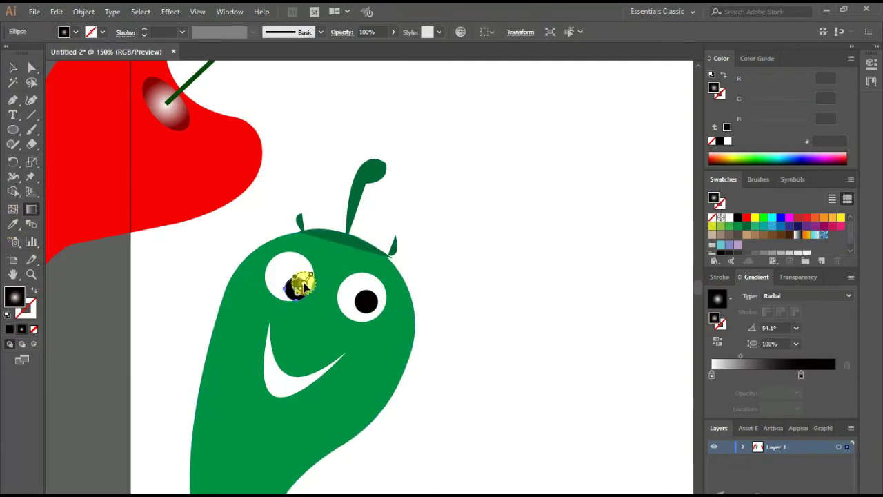
# - Give the green chili's right pupil the glossy gradient and view the whole artboard
pyautogui.click(11, 64)
pyautogui.click(516, 429)
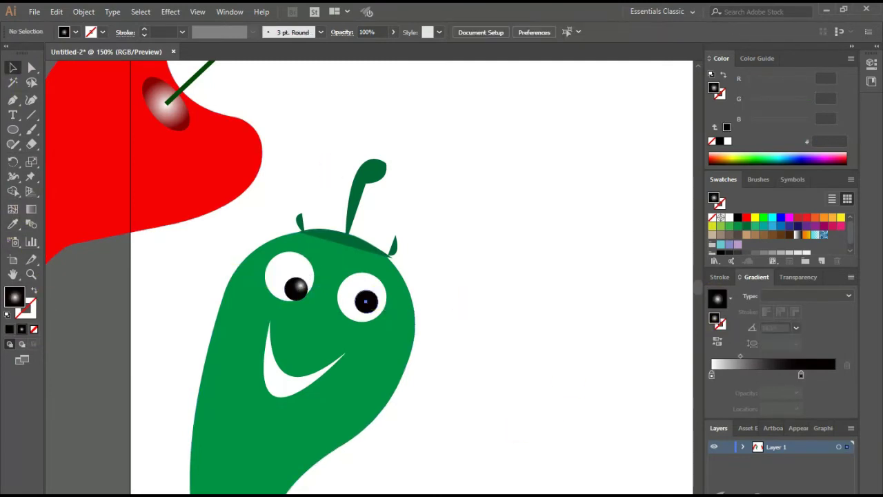
pyautogui.press('g')
pyautogui.click(365, 301)
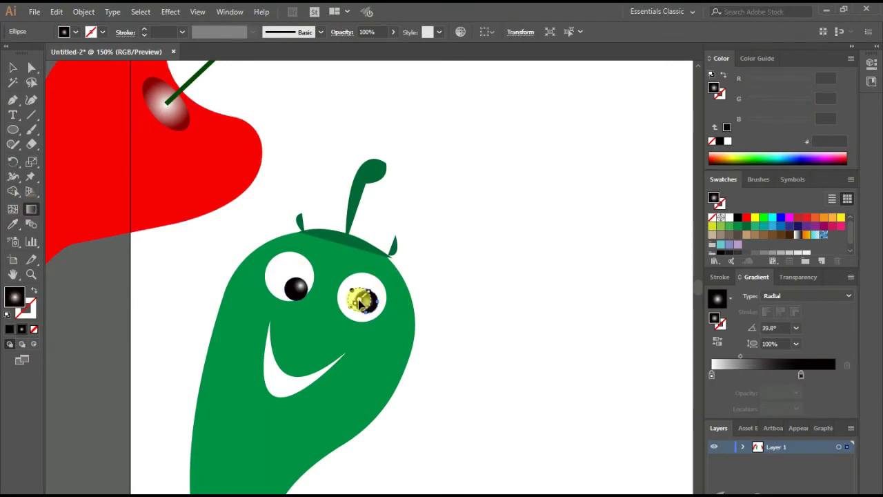
pyautogui.press('v')
pyautogui.click(481, 281)
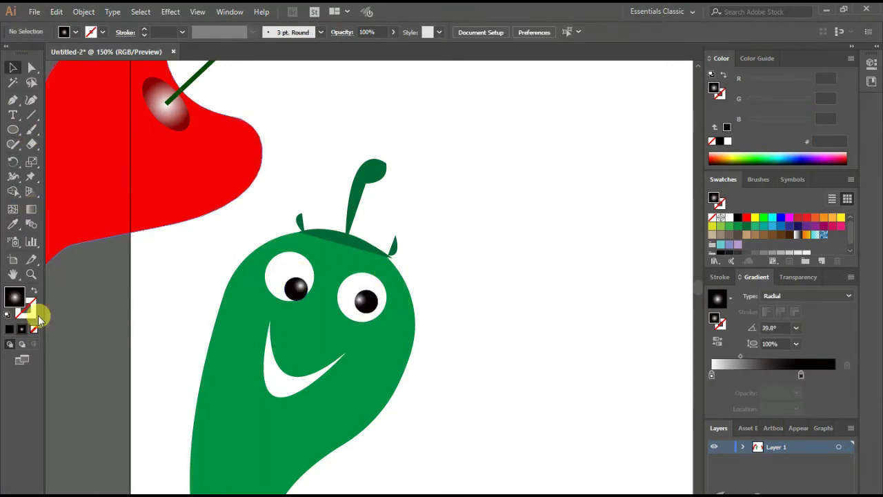
pyautogui.hotkey('ctrl', '-')
pyautogui.hotkey('ctrl', '-')
pyautogui.hotkey('ctrl', '-')
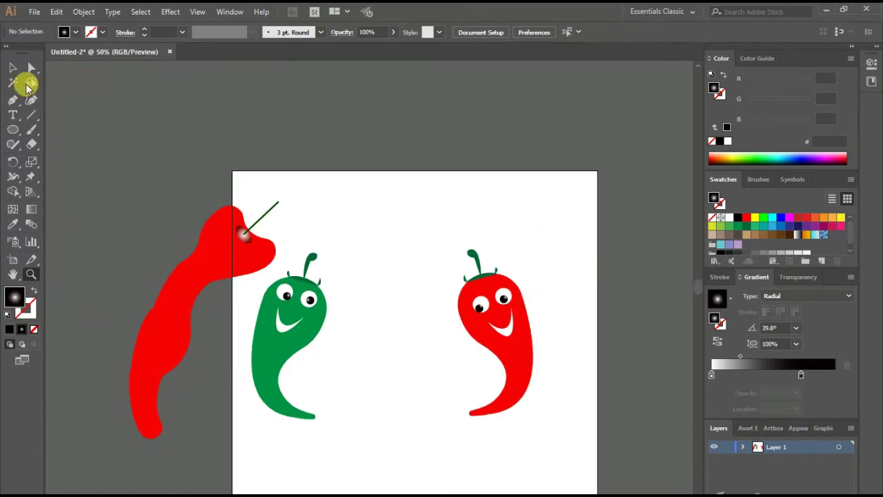
# - Group all parts of the green chili together
pyautogui.moveTo(349, 399); pyautogui.dragTo(358, 433)
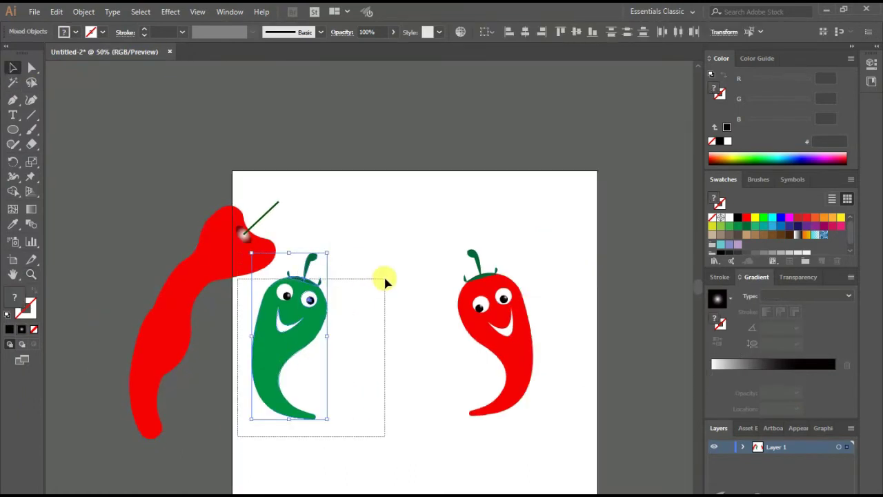
pyautogui.rightClick(311, 308)
pyautogui.click(325, 390)
pyautogui.click(502, 359)
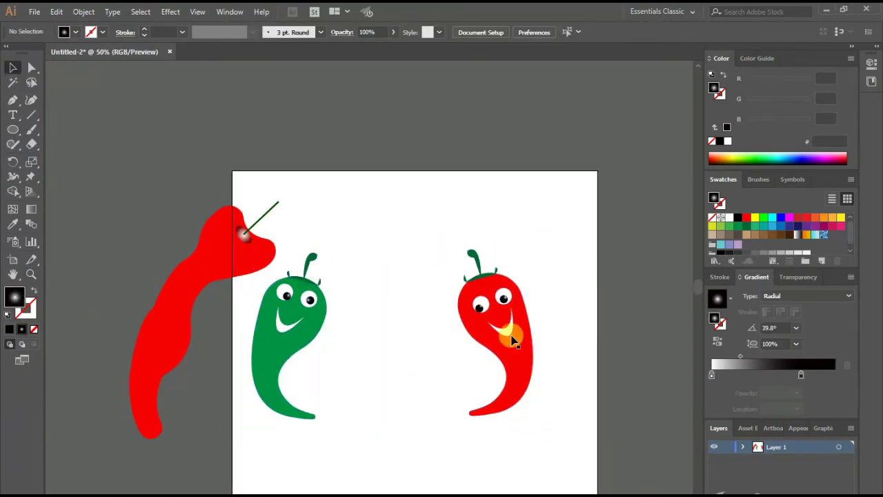
# - Place the green and small red chilies side by side, the large chili to their right
pyautogui.click(201, 271)
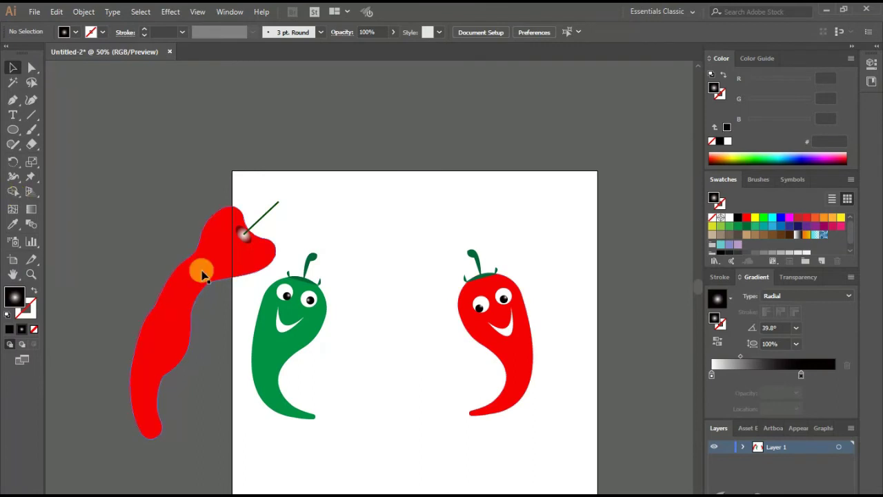
pyautogui.click(242, 238)
pyautogui.moveTo(181, 296); pyautogui.dragTo(363, 297)
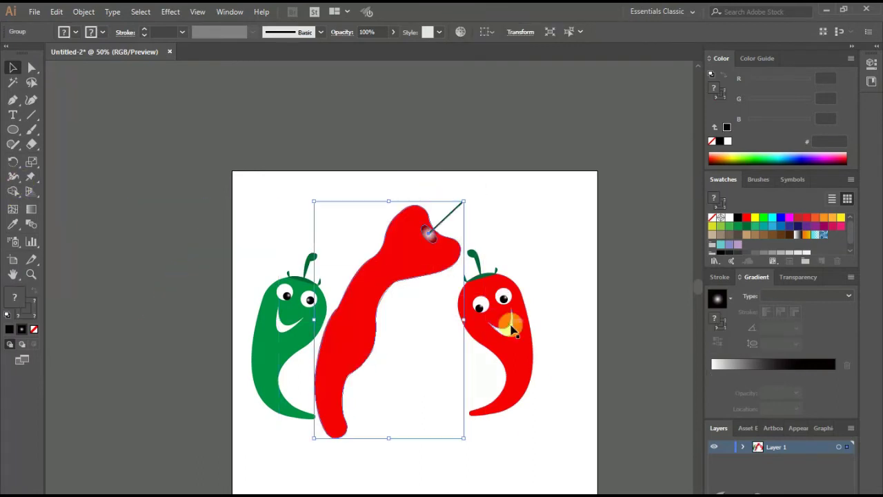
pyautogui.moveTo(506, 322); pyautogui.dragTo(561, 338)
pyautogui.moveTo(277, 324); pyautogui.dragTo(342, 222)
pyautogui.moveTo(422, 254); pyautogui.dragTo(522, 305)
pyautogui.moveTo(269, 276); pyautogui.dragTo(269, 325)
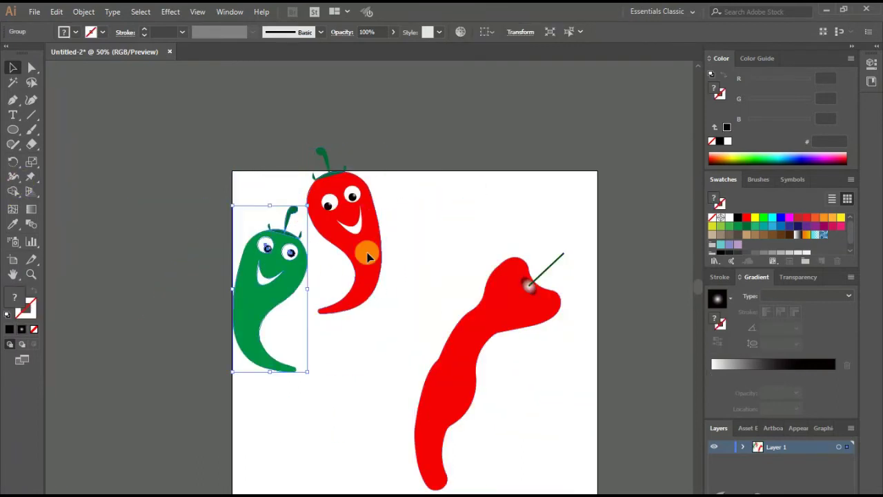
pyautogui.moveTo(368, 251); pyautogui.dragTo(368, 298)
pyautogui.click(473, 154)
pyautogui.moveTo(543, 319); pyautogui.dragTo(557, 283)
pyautogui.press('a')
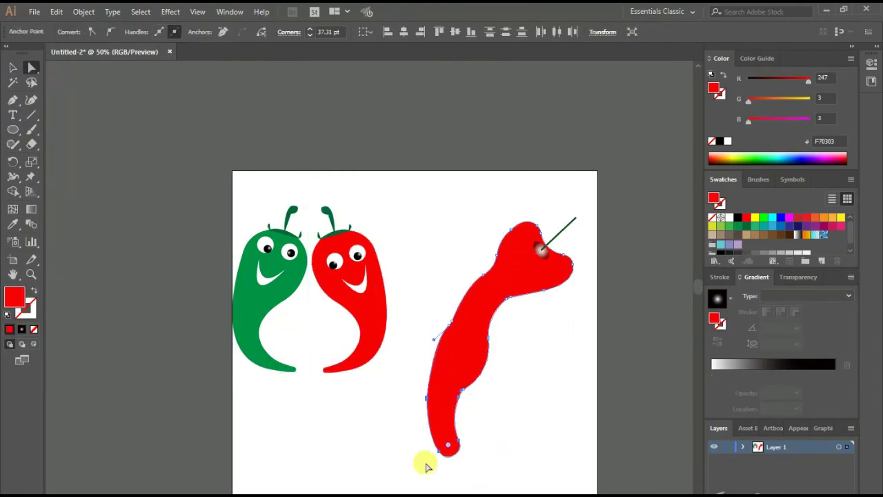
# - Extend the large chili's bottom tip and add mesh points across its body
pyautogui.moveTo(443, 447); pyautogui.dragTo(456, 461)
pyautogui.click(207, 353)
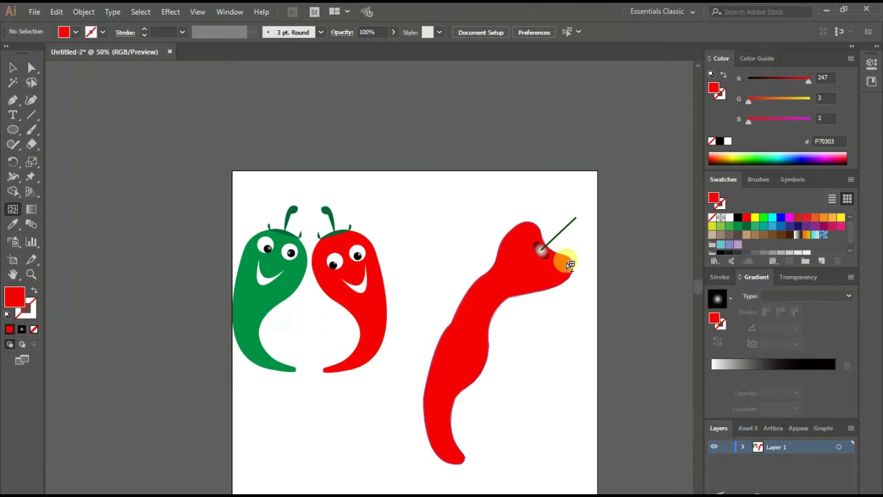
pyautogui.moveTo(542, 247); pyautogui.dragTo(529, 267)
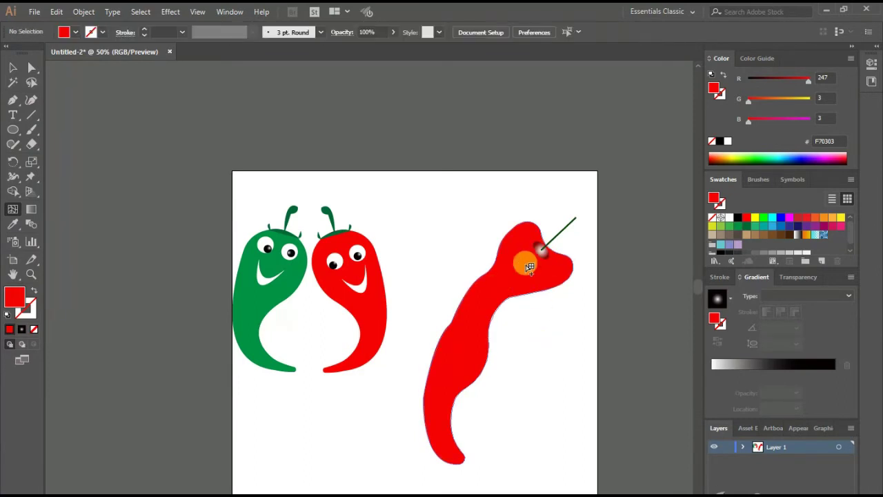
pyautogui.click(514, 302)
pyautogui.press('super')
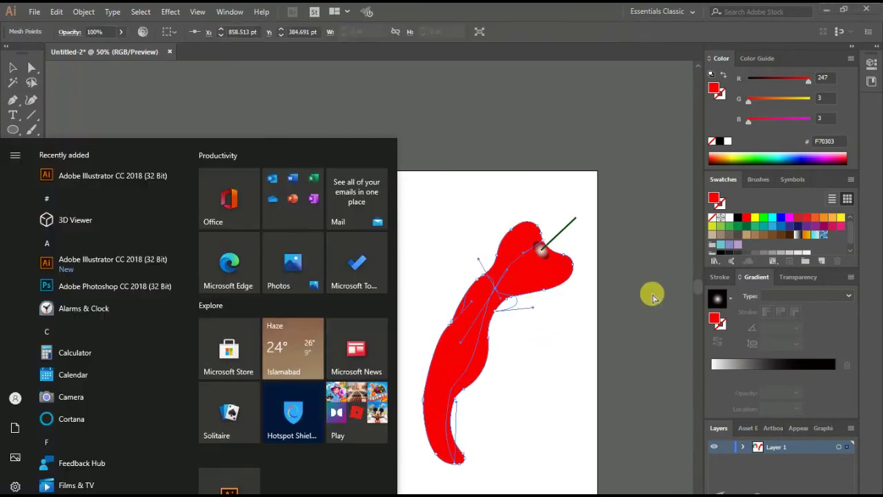
pyautogui.click(538, 339)
pyautogui.click(459, 398)
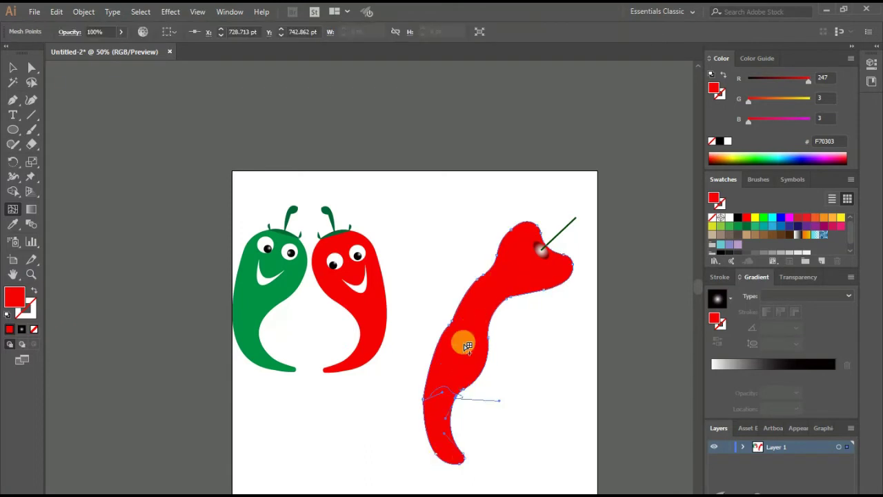
pyautogui.click(492, 299)
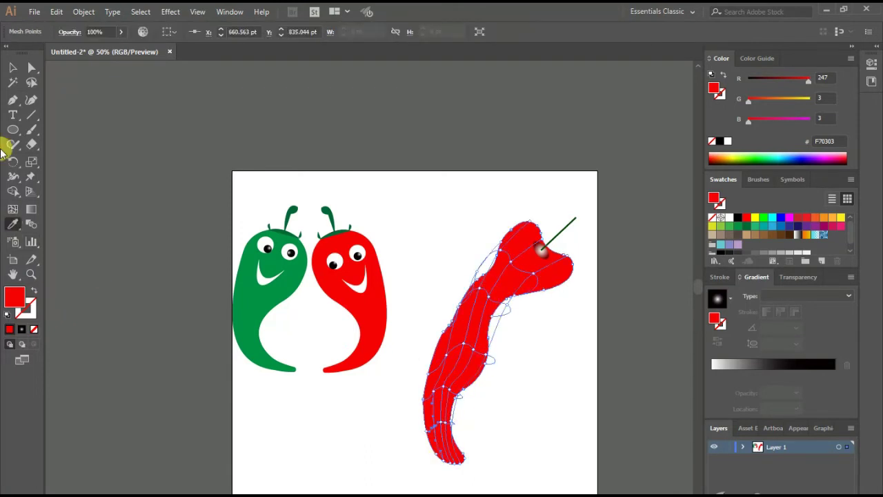
# - Add another mesh point and turn it and a middle point white
pyautogui.press('u')
pyautogui.click(442, 401)
pyautogui.doubleClick(14, 298)
pyautogui.click(283, 188)
pyautogui.click(570, 193)
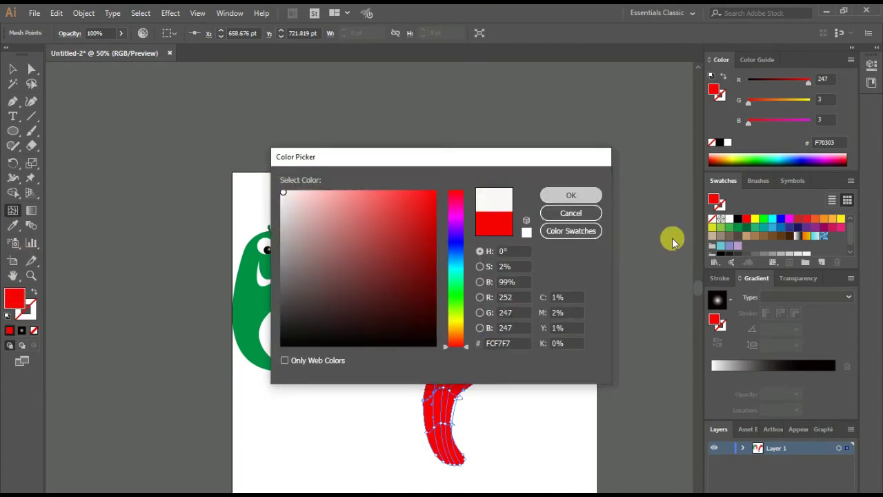
pyautogui.click(489, 300)
pyautogui.press('i')
pyautogui.click(576, 257)
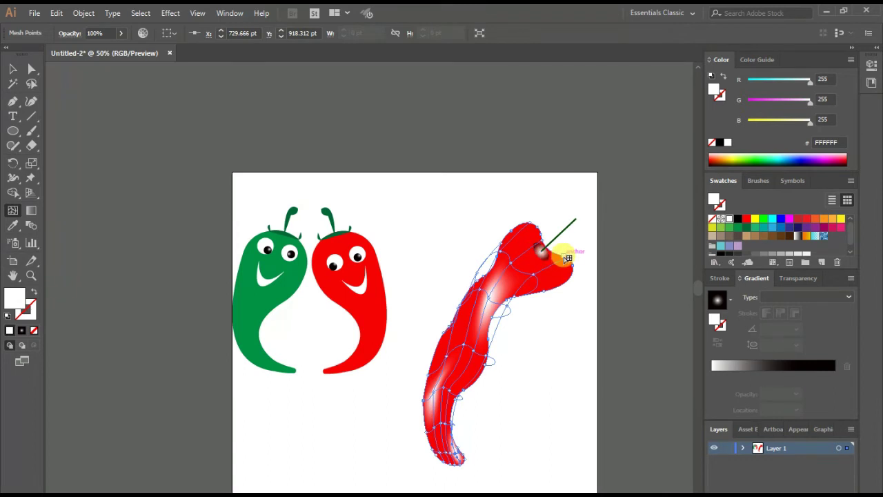
# - Add white mesh highlights near the large chili's top edge and deselect it
pyautogui.click(568, 288)
pyautogui.click(15, 298)
pyautogui.click(12, 225)
pyautogui.click(297, 200)
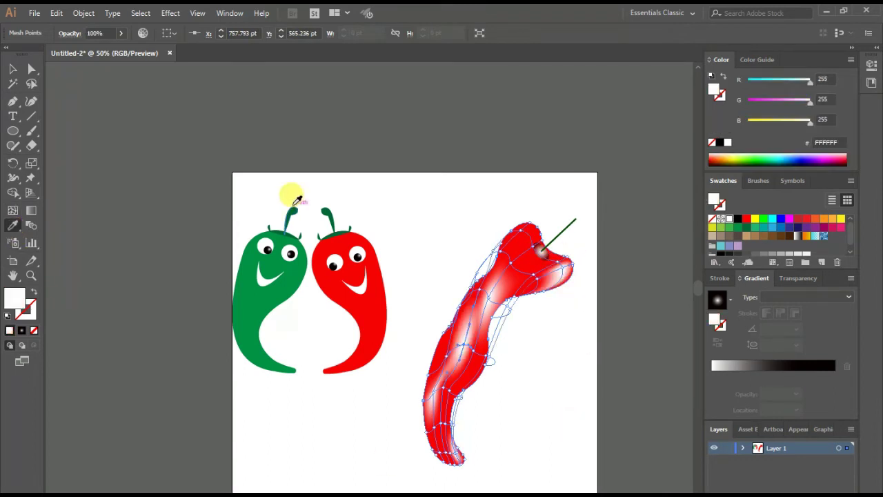
pyautogui.press('i')
pyautogui.click(256, 187)
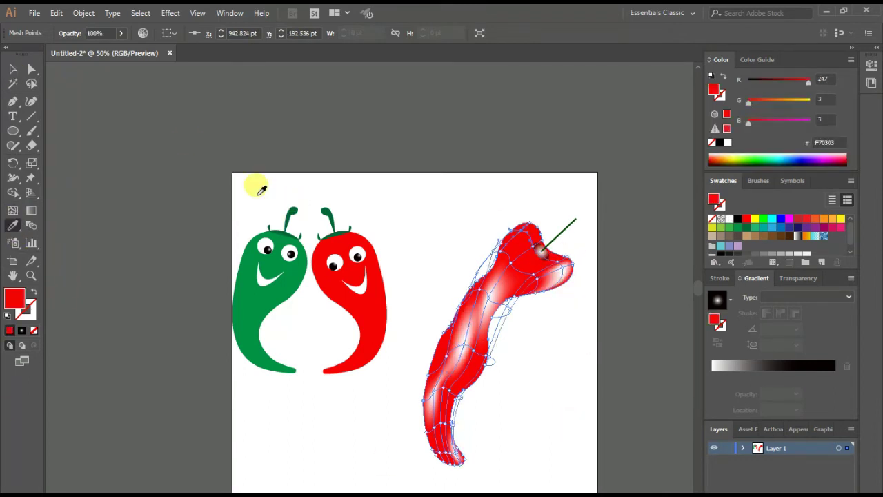
pyautogui.click(725, 413)
pyautogui.press('v')
pyautogui.click(449, 189)
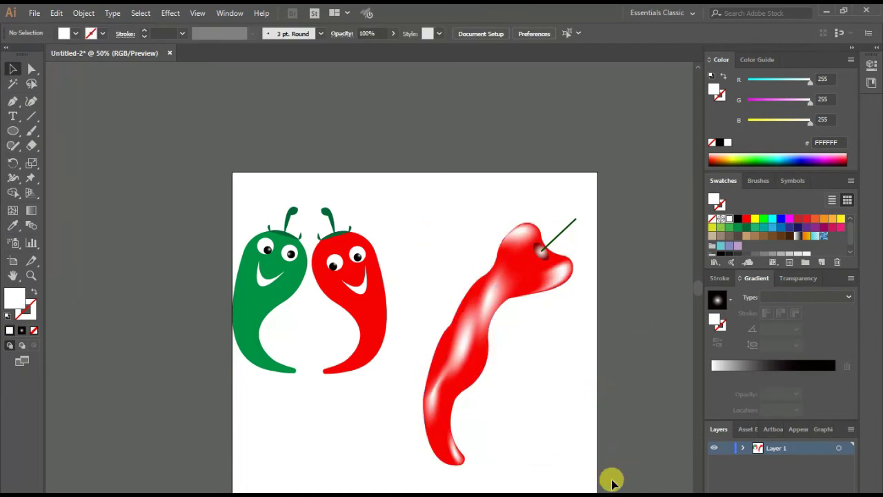
pyautogui.click(516, 247)
pyautogui.click(357, 471)
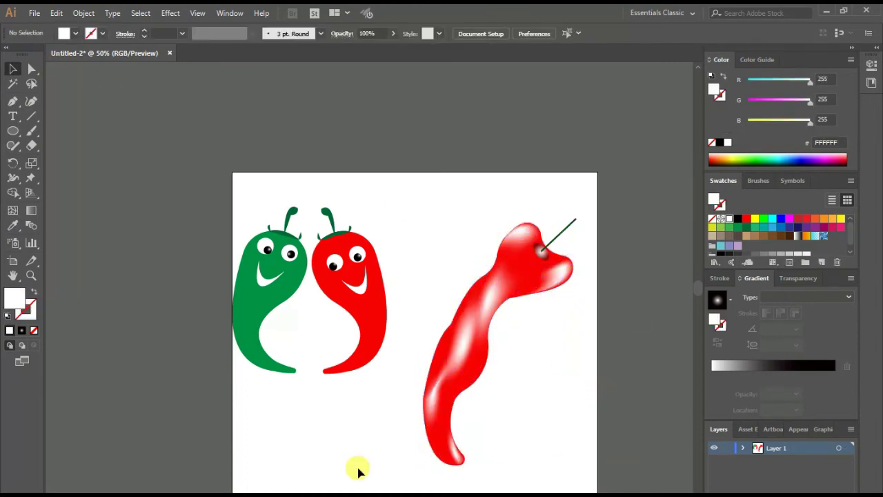
# - Add white mesh highlight points to the smiling red chili's body
pyautogui.click(373, 328)
pyautogui.click(13, 209)
pyautogui.click(383, 356)
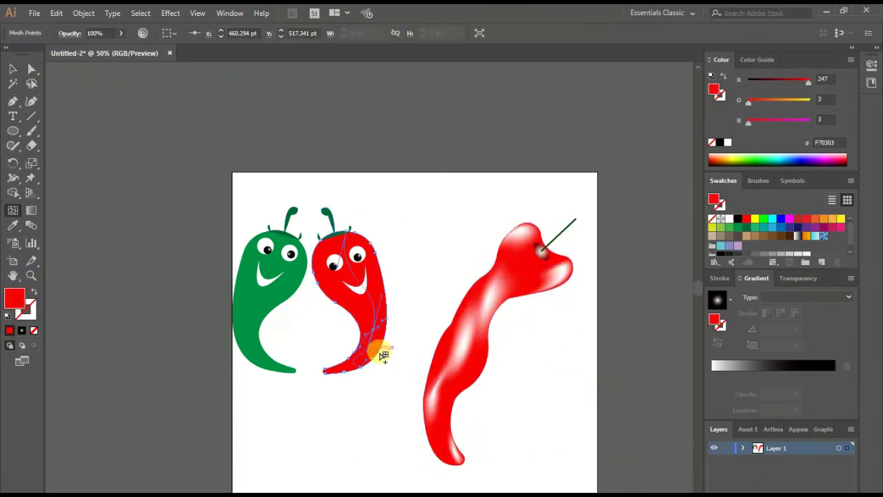
pyautogui.press('i')
pyautogui.click(410, 220)
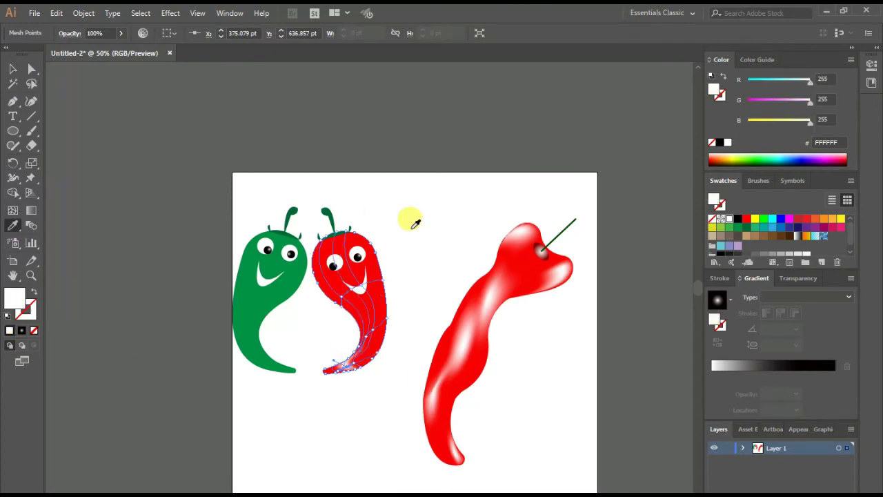
pyautogui.click(345, 296)
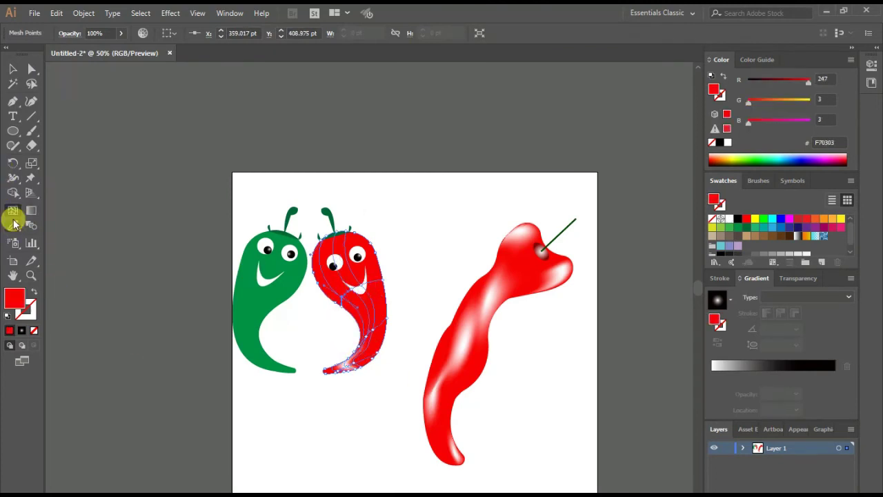
pyautogui.click(12, 225)
pyautogui.click(510, 260)
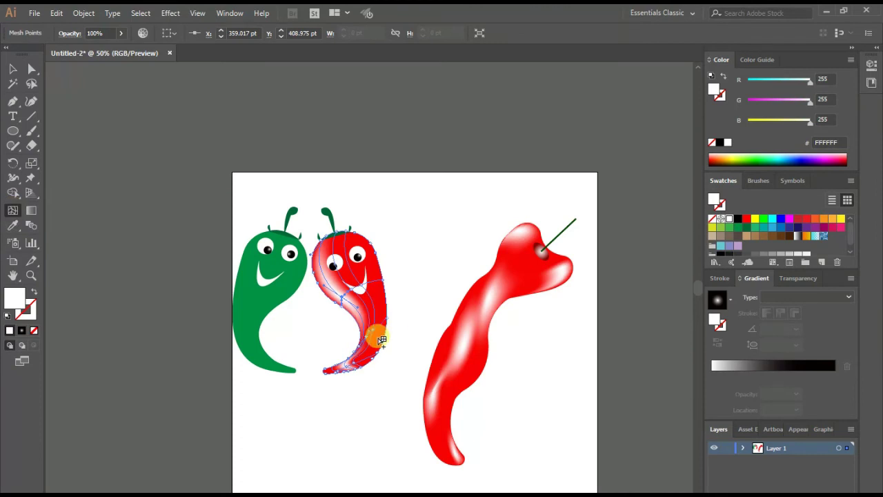
# - Add two white highlight points to the green chili and deselect
pyautogui.click(249, 324)
pyautogui.click(276, 359)
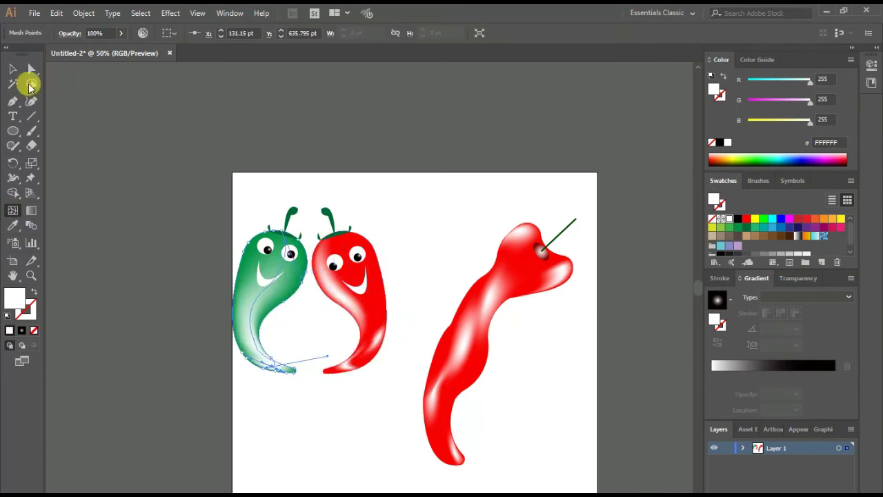
pyautogui.click(12, 68)
pyautogui.click(467, 134)
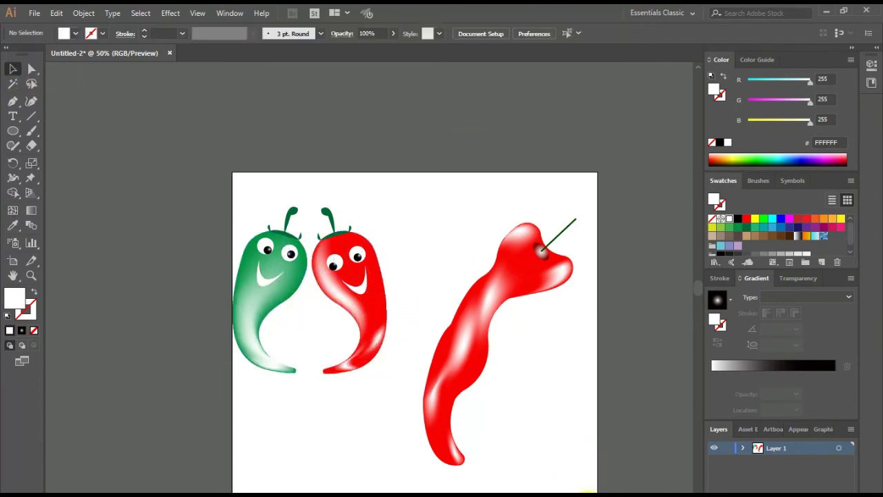
pyautogui.click(555, 238)
# - Give the small circle atop the large chili a reversed red-and-white radial gradient
pyautogui.click(545, 244)
pyautogui.click(833, 376)
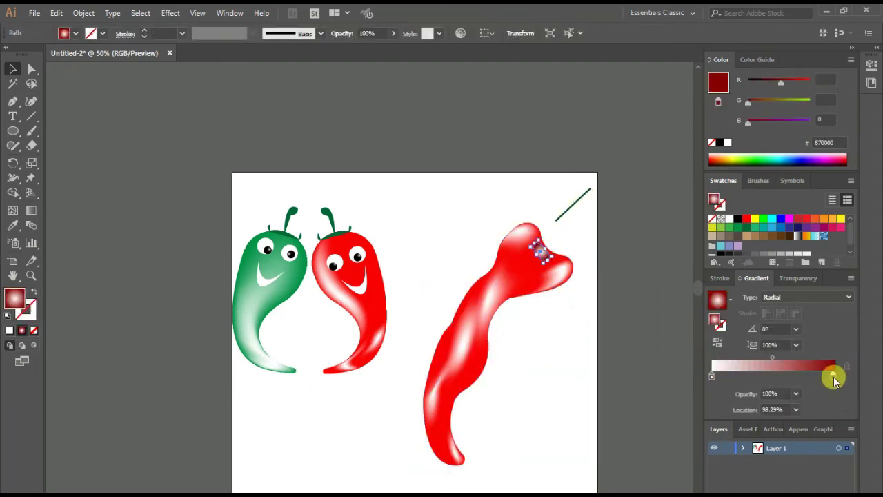
pyautogui.press('i')
pyautogui.click(536, 255)
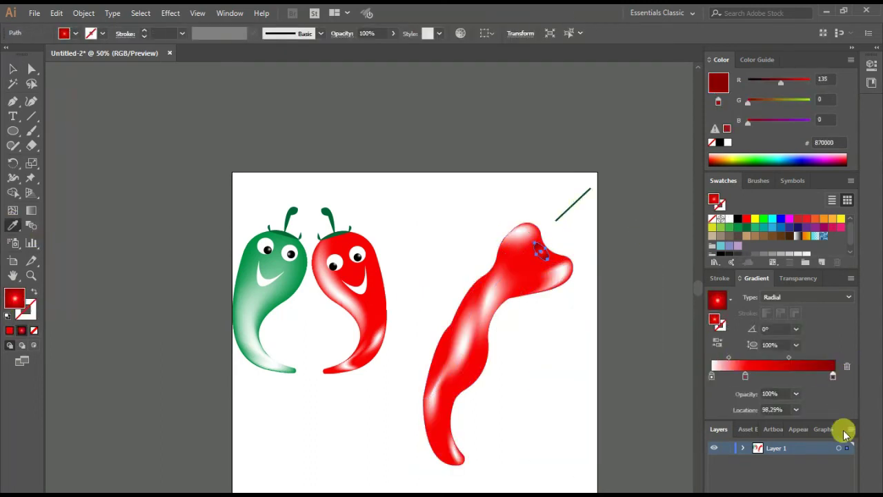
pyautogui.click(771, 371)
pyautogui.moveTo(711, 376); pyautogui.dragTo(833, 376)
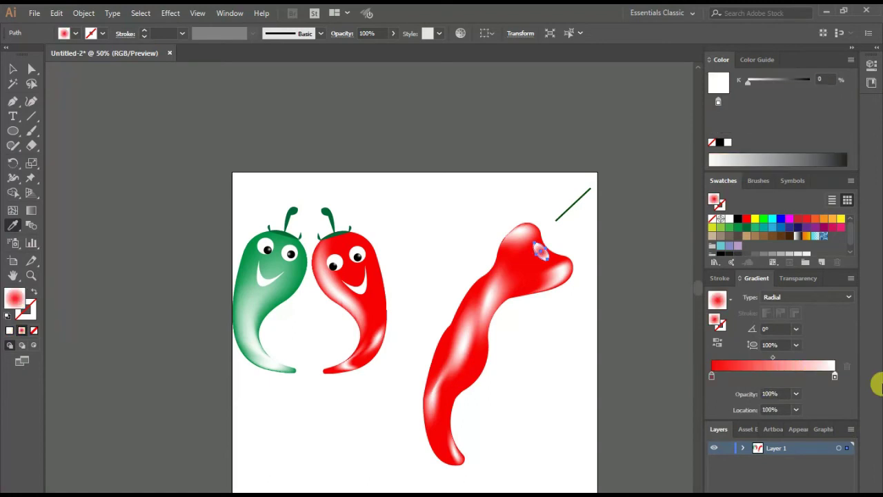
# - Move the dark stem line up-right and fill the circle with solid red F44040
pyautogui.click(453, 192)
pyautogui.moveTo(571, 208); pyautogui.dragTo(594, 197)
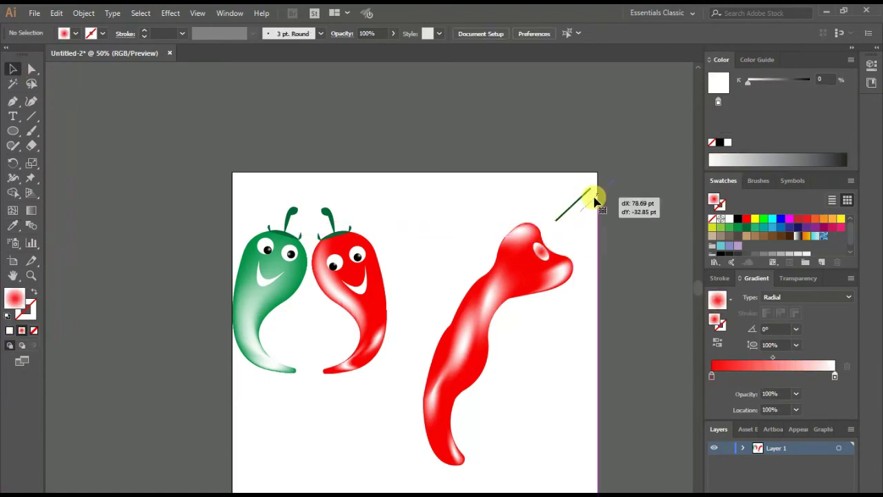
pyautogui.click(542, 256)
pyautogui.doubleClick(13, 298)
pyautogui.click(562, 191)
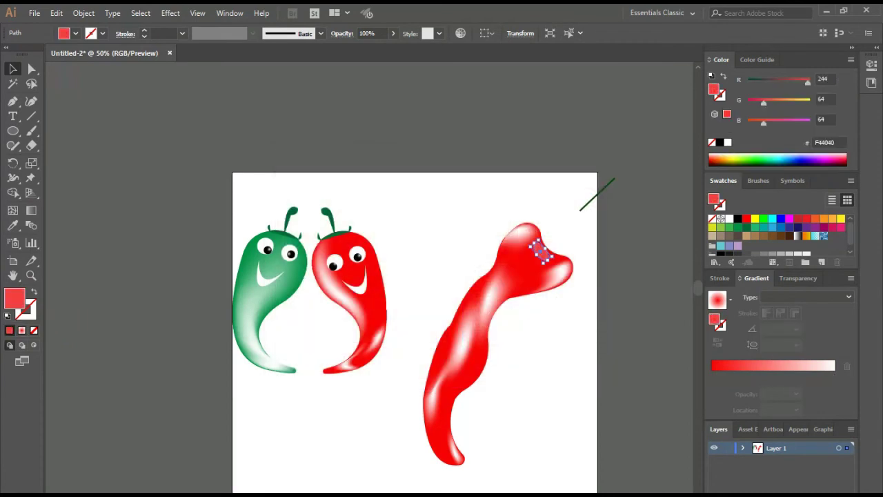
pyautogui.click(170, 13)
pyautogui.moveTo(182, 218)
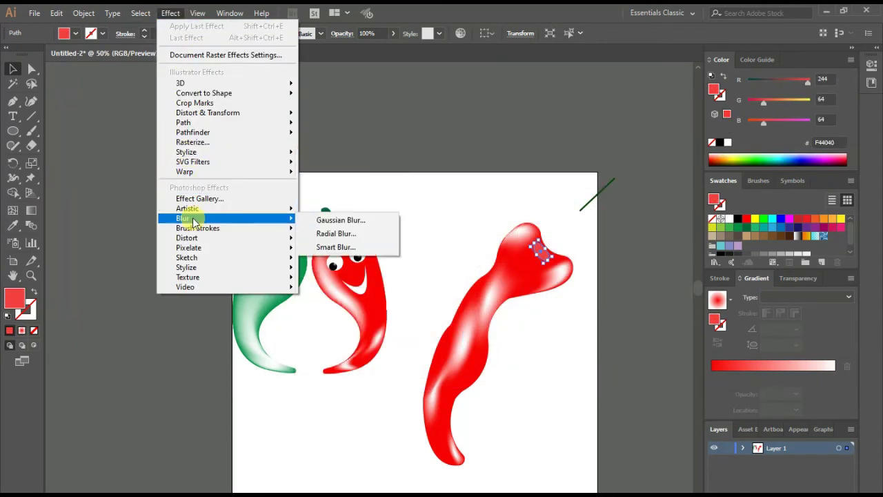
# - Try a 34.2 Gaussian Blur, cancel it, and set the fill to red F91212
pyautogui.click(349, 220)
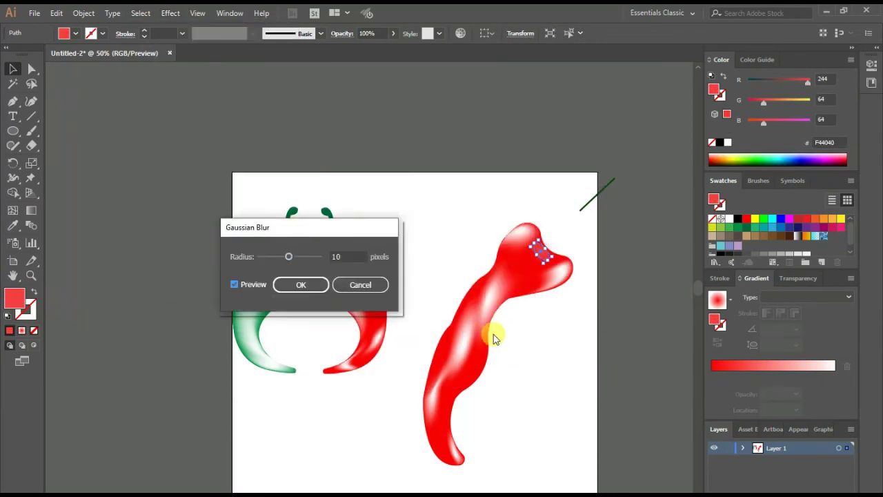
pyautogui.moveTo(289, 256); pyautogui.dragTo(306, 257)
pyautogui.click(358, 292)
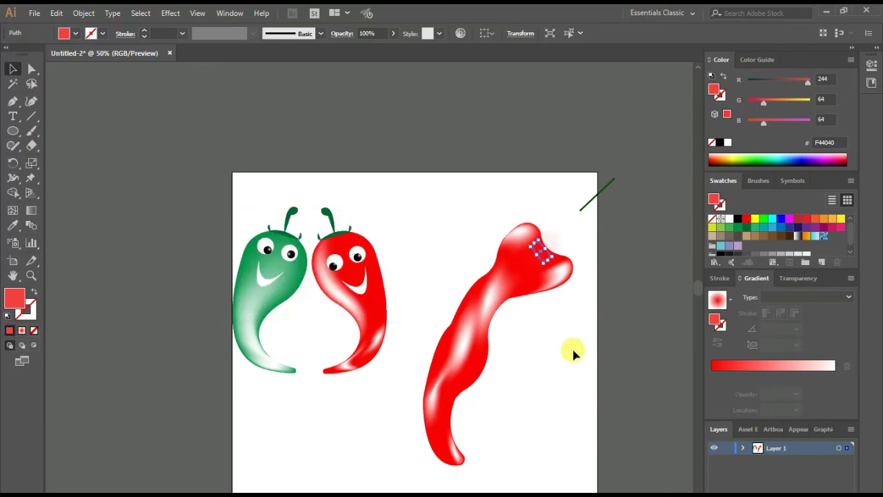
pyautogui.doubleClick(714, 319)
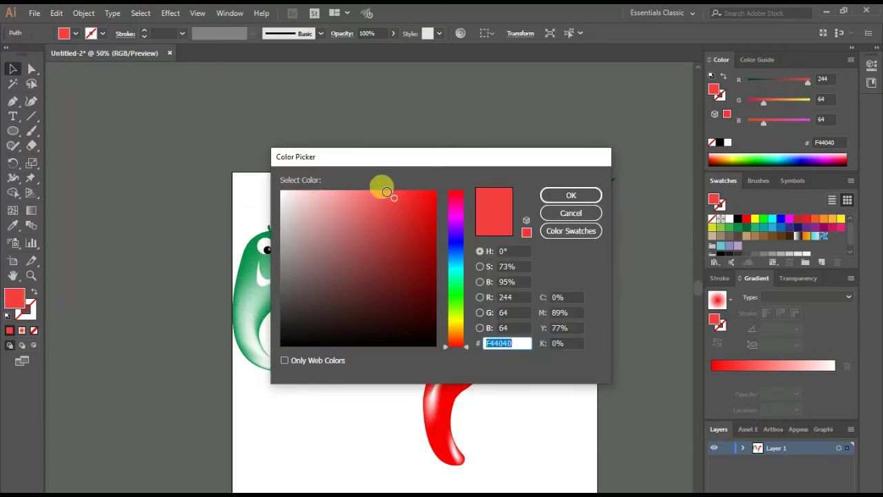
pyautogui.moveTo(387, 191)
pyautogui.mouseDown()
pyautogui.moveTo(387, 205)
pyautogui.moveTo(425, 193)
pyautogui.mouseUp()
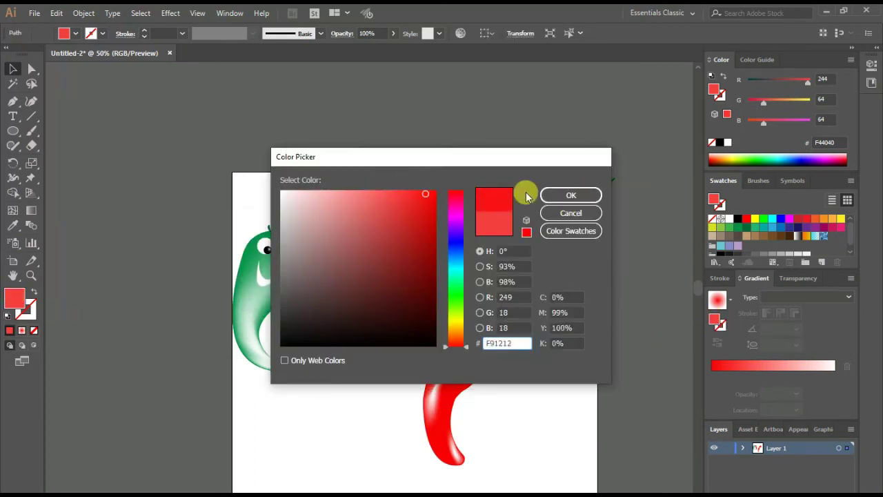
pyautogui.click(571, 195)
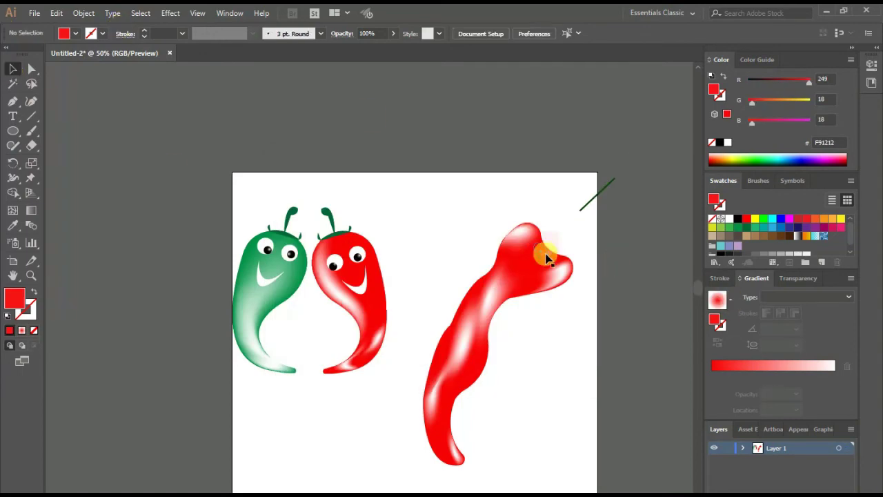
# - Apply a red radial gradient, cancel Radial Blur, and move the green stem onto the chili
pyautogui.click(717, 304)
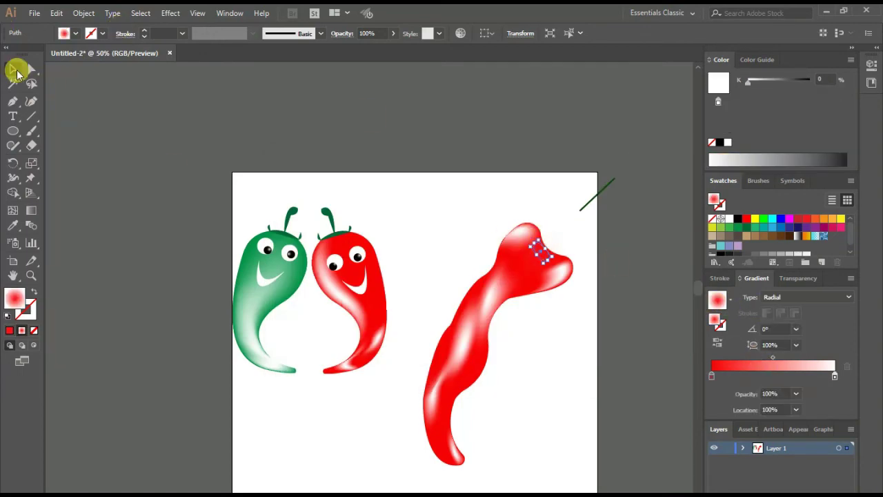
pyautogui.click(171, 13)
pyautogui.moveTo(182, 218)
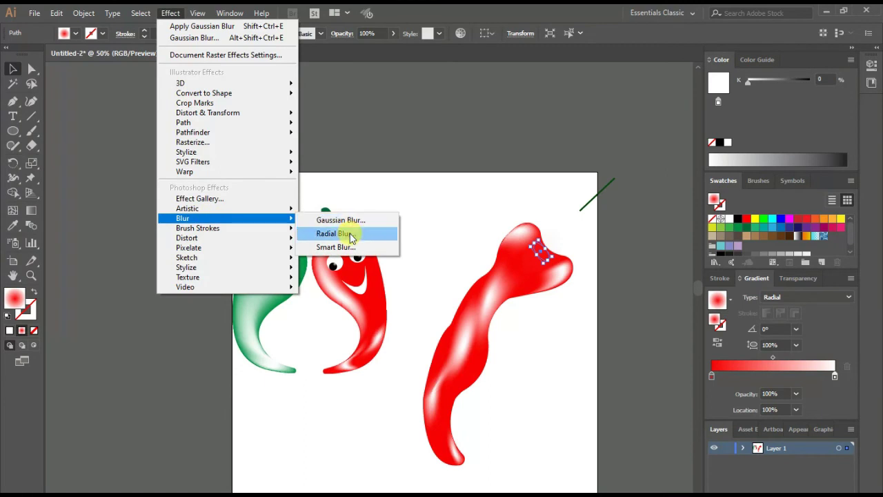
pyautogui.click(345, 233)
pyautogui.click(478, 177)
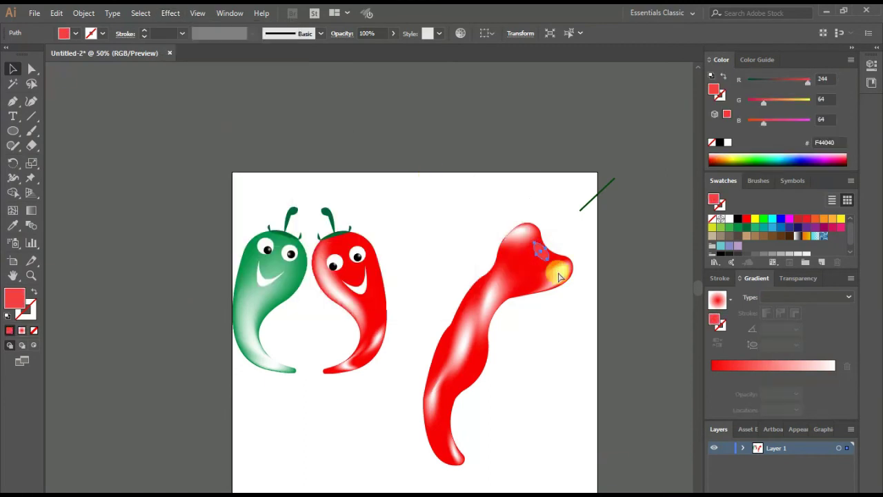
pyautogui.moveTo(328, 220)
pyautogui.mouseDown()
pyautogui.moveTo(571, 245)
pyautogui.moveTo(567, 217)
pyautogui.mouseUp()
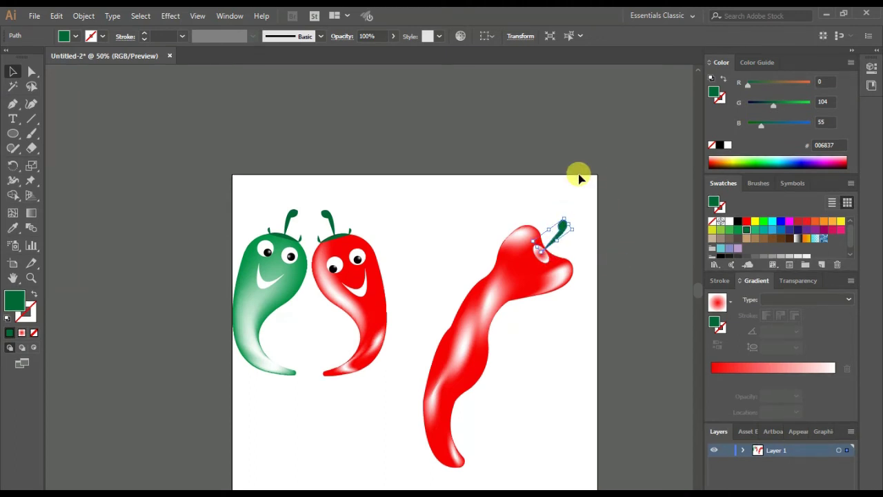
# - Add a mesh point to the large chili and shade two mesh points red F70303
pyautogui.click(521, 160)
pyautogui.press('u')
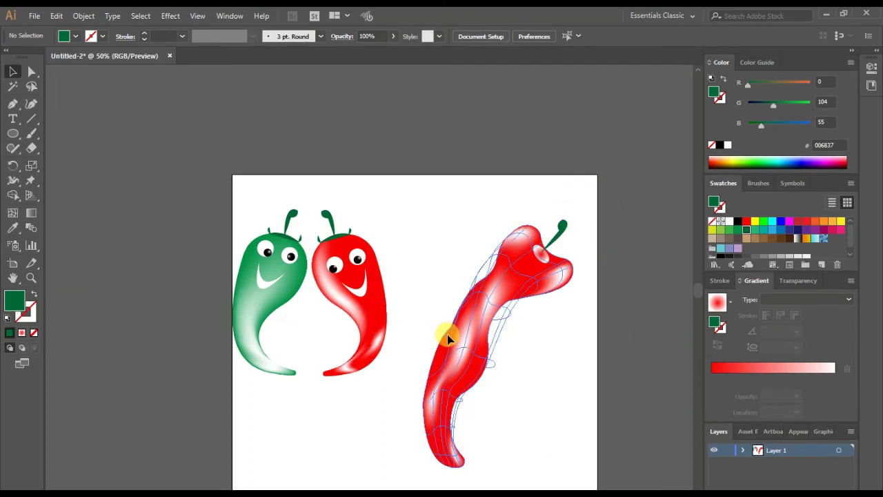
pyautogui.click(447, 335)
pyautogui.doubleClick(14, 300)
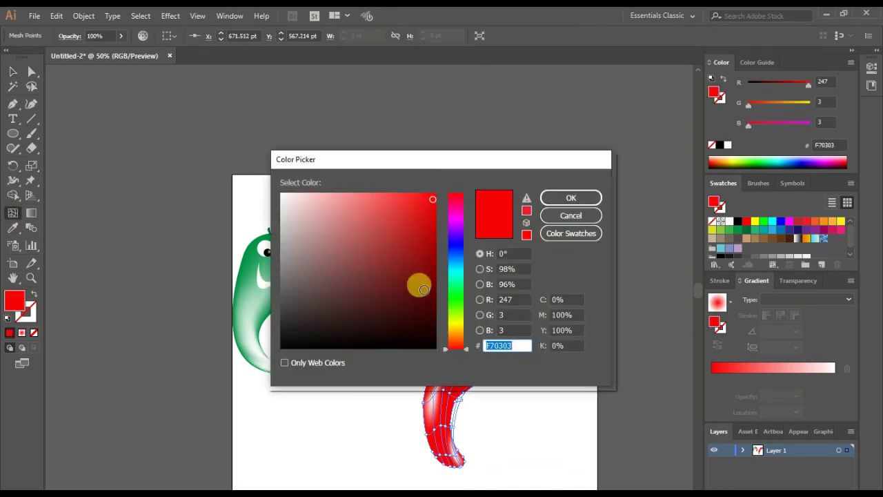
pyautogui.click(432, 276)
pyautogui.click(570, 197)
pyautogui.click(485, 283)
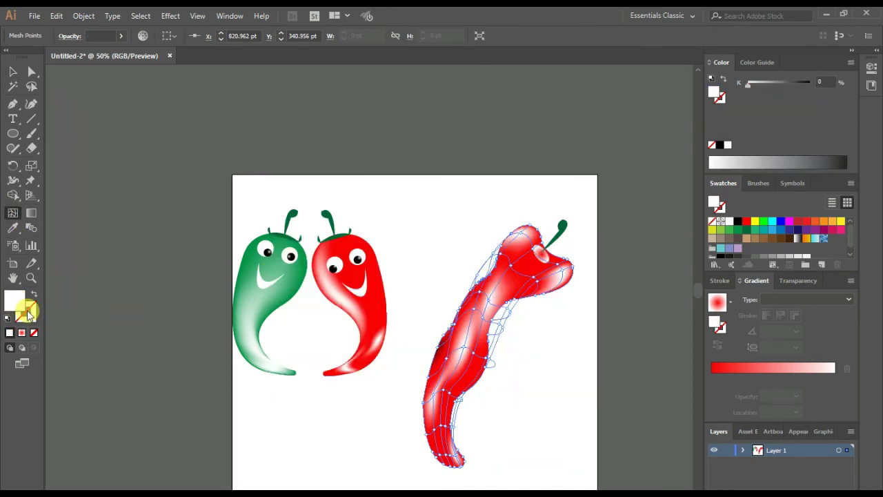
pyautogui.doubleClick(17, 302)
pyautogui.click(428, 289)
pyautogui.click(569, 197)
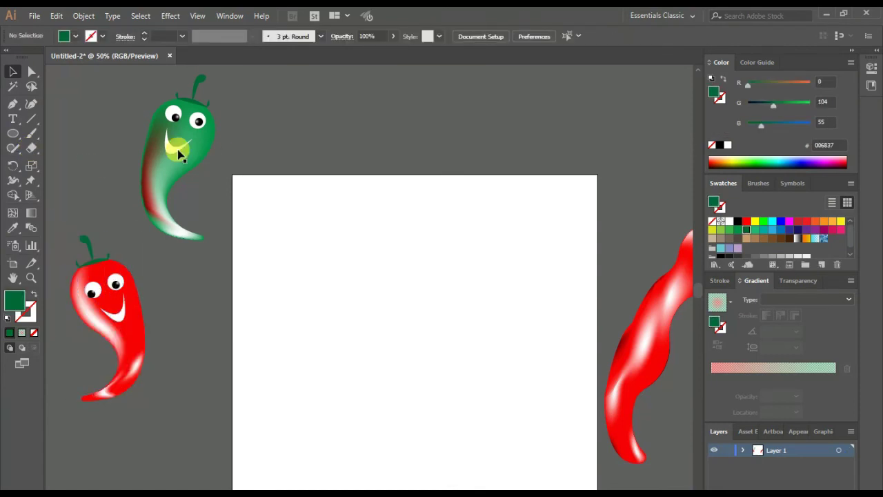
# - Draw a rectangle covering the whole artboard and fill it with peach
pyautogui.click(13, 133)
pyautogui.moveTo(232, 174); pyautogui.dragTo(592, 489)
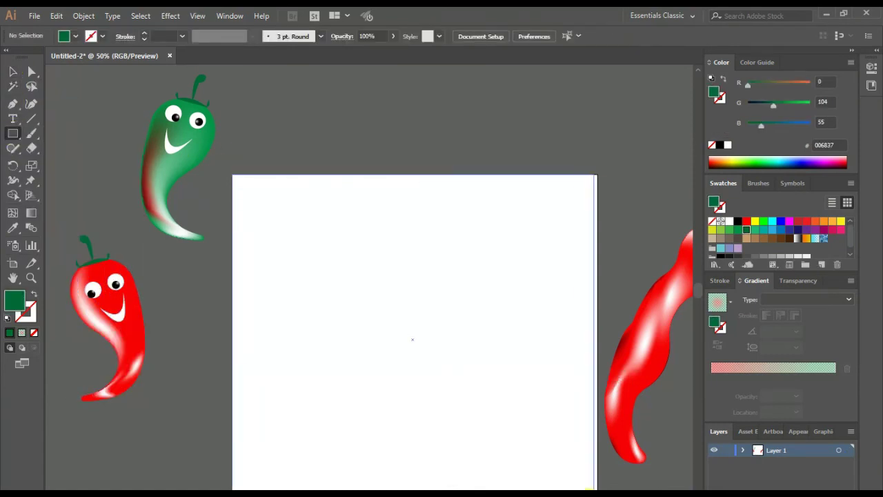
pyautogui.click(13, 71)
pyautogui.doubleClick(14, 299)
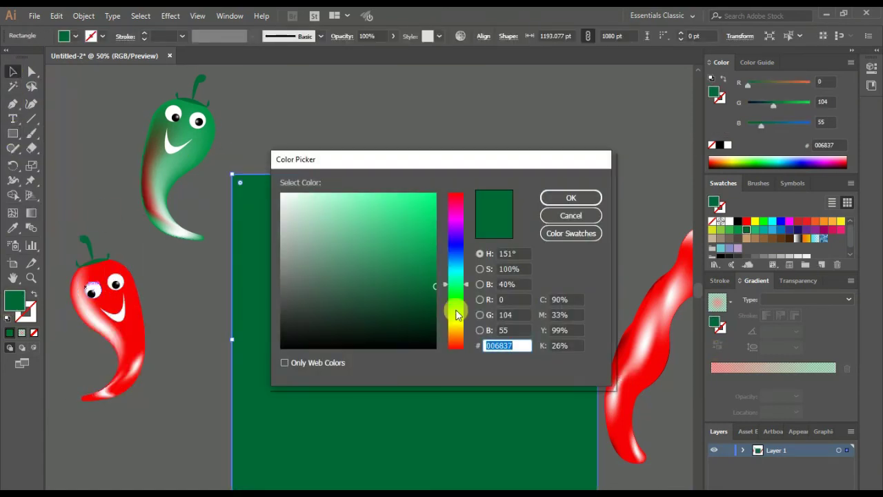
pyautogui.moveTo(455, 314); pyautogui.dragTo(456, 339)
pyautogui.click(338, 196)
pyautogui.click(571, 198)
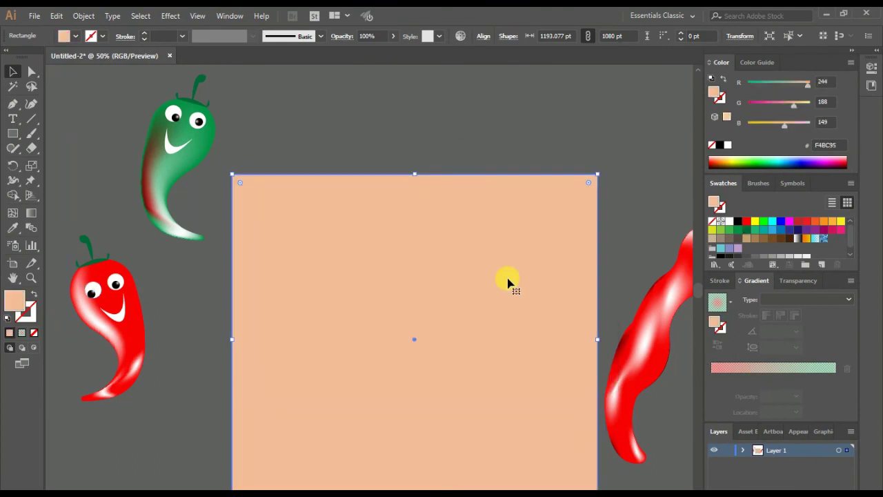
# - Apply a radial gradient, setting the outer stop to full opacity at 100% location
pyautogui.click(757, 366)
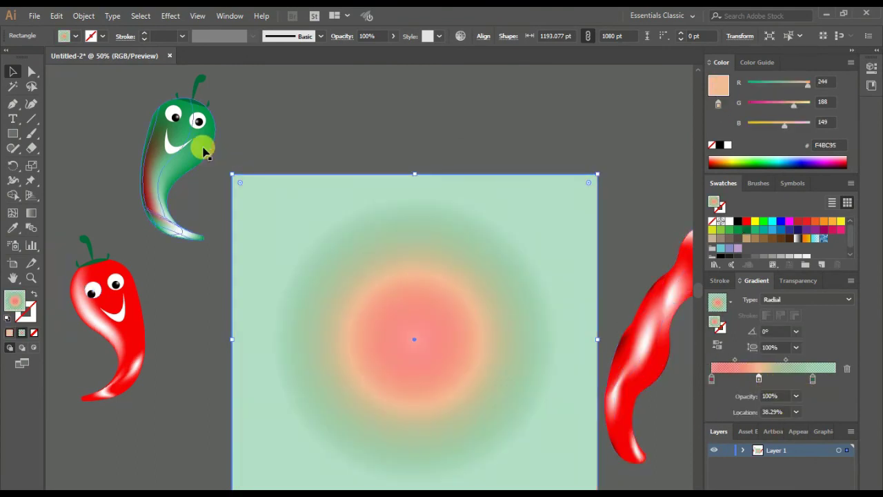
pyautogui.moveTo(205, 222); pyautogui.dragTo(315, 321)
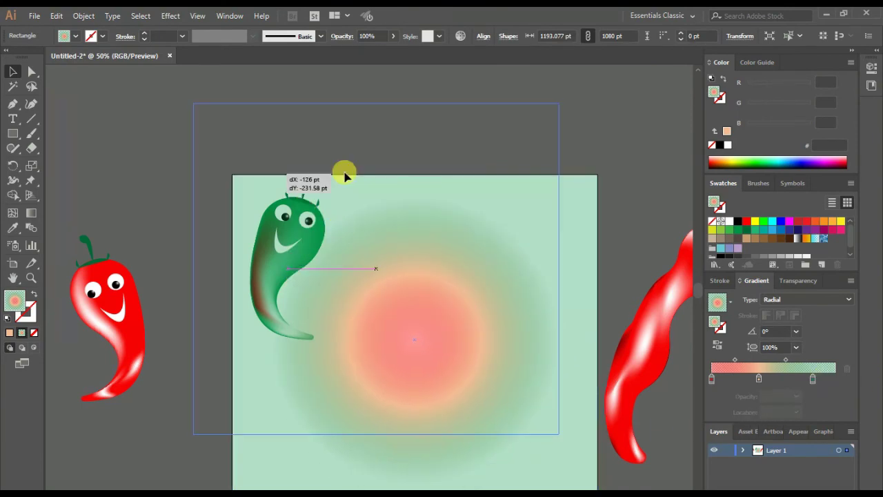
pyautogui.moveTo(295, 259); pyautogui.dragTo(167, 187)
pyautogui.click(812, 378)
pyautogui.click(796, 396)
pyautogui.click(804, 399)
pyautogui.click(796, 412)
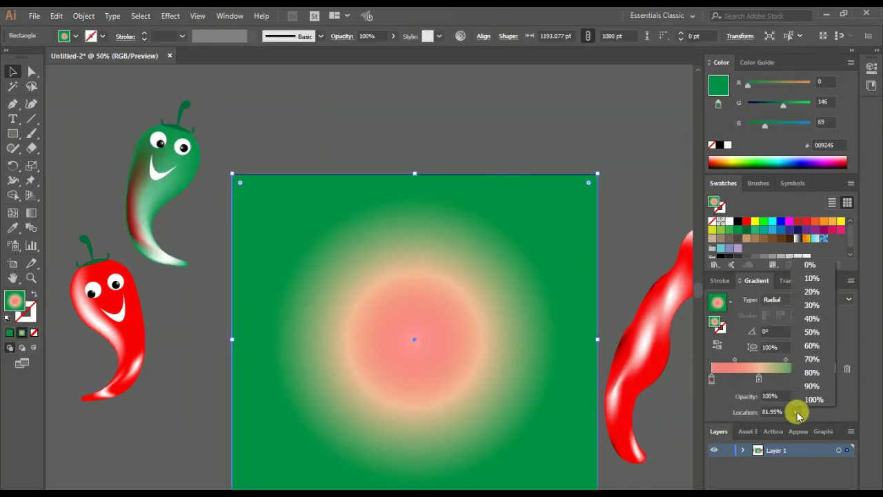
# - Try a blue colour on the outer gradient stop, then undo it
pyautogui.doubleClick(14, 302)
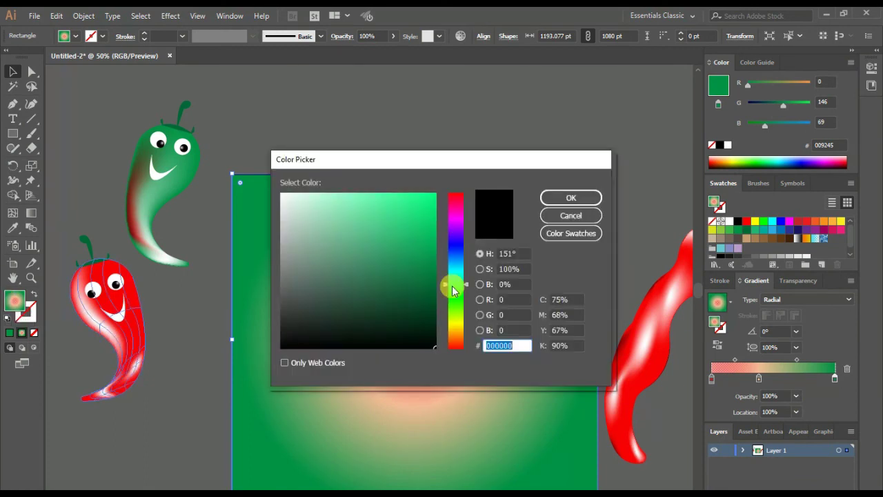
pyautogui.moveTo(449, 286); pyautogui.dragTo(457, 241)
pyautogui.click(432, 194)
pyautogui.click(571, 197)
pyautogui.hotkey('ctrl', 'z')
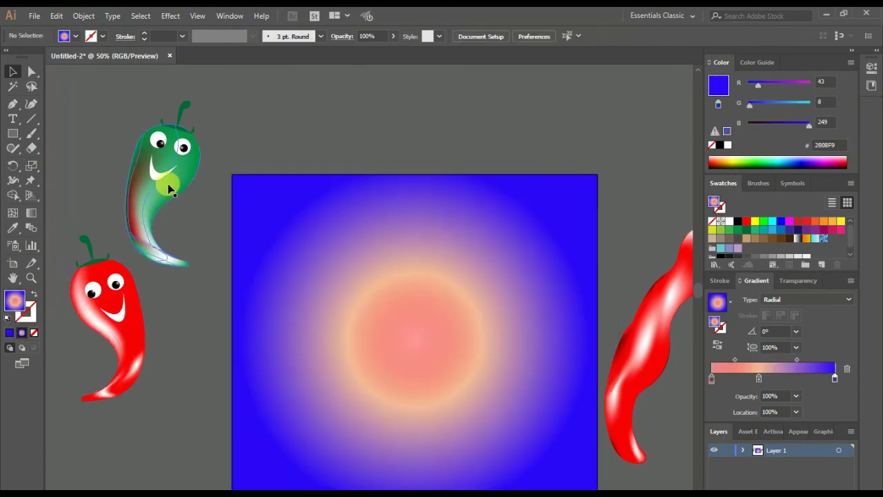
pyautogui.hotkey('ctrl', 'z')
pyautogui.hotkey('ctrl', 'z')
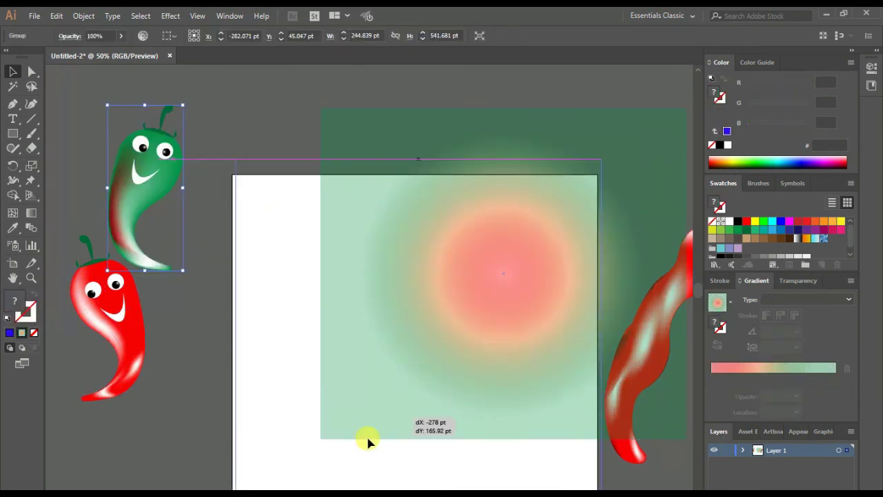
# - Fill the background solid blue and bring the green chili in front of it
pyautogui.doubleClick(14, 301)
pyautogui.click(571, 215)
pyautogui.click(10, 333)
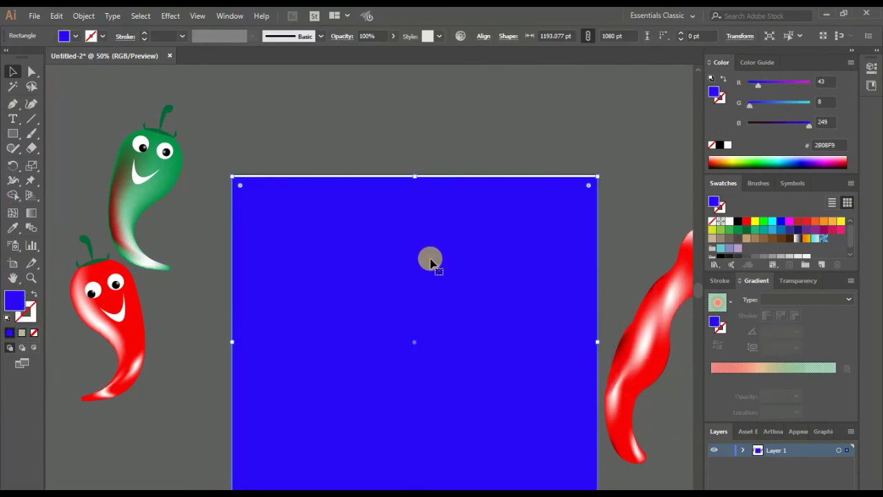
pyautogui.click(406, 122)
pyautogui.moveTo(227, 238); pyautogui.dragTo(361, 313)
pyautogui.rightClick(270, 276)
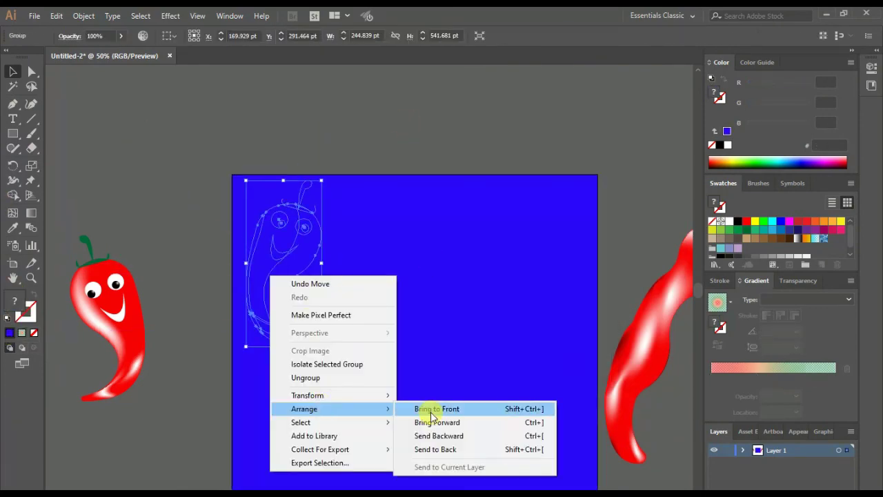
pyautogui.click(427, 409)
# - Place the red smiling chili and large red chili on the background, brought to front
pyautogui.moveTo(276, 268); pyautogui.dragTo(360, 262)
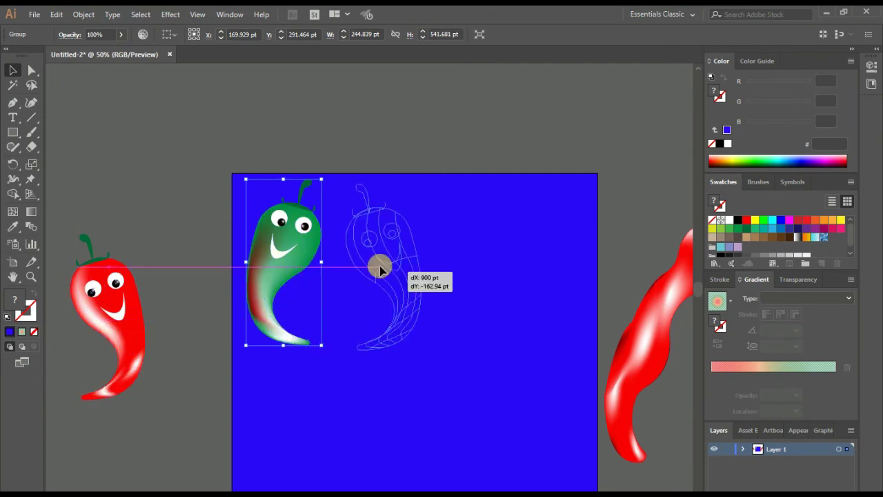
pyautogui.rightClick(361, 262)
pyautogui.click(533, 406)
pyautogui.moveTo(655, 345)
pyautogui.mouseDown()
pyautogui.moveTo(435, 380)
pyautogui.moveTo(458, 349)
pyautogui.mouseUp()
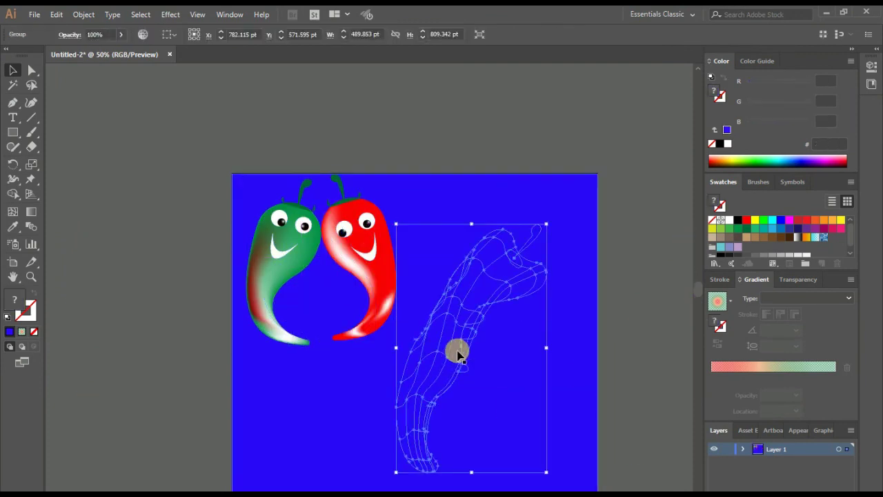
pyautogui.rightClick(457, 349)
pyautogui.click(607, 288)
# - Mirror the large chili horizontally and rotate it so its tip points lower-left
pyautogui.rightClick(519, 305)
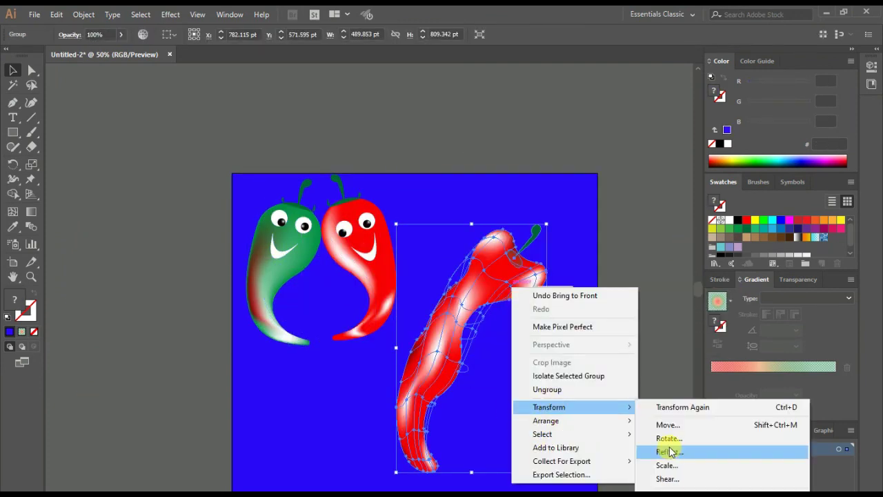
pyautogui.click(669, 449)
pyautogui.click(185, 371)
pyautogui.moveTo(546, 472); pyautogui.dragTo(384, 478)
pyautogui.click(638, 339)
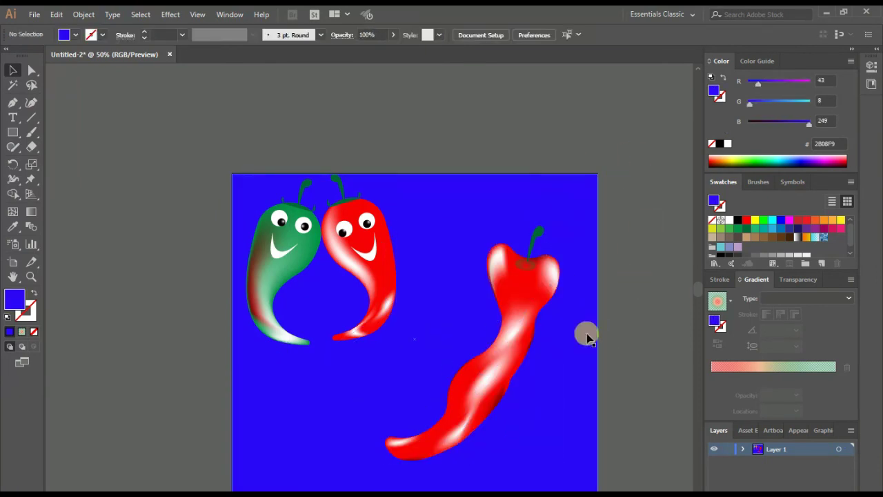
# - Change the background fill to yellow F7EB0B
pyautogui.click(459, 221)
pyautogui.doubleClick(14, 298)
pyautogui.write('F7EB0B')
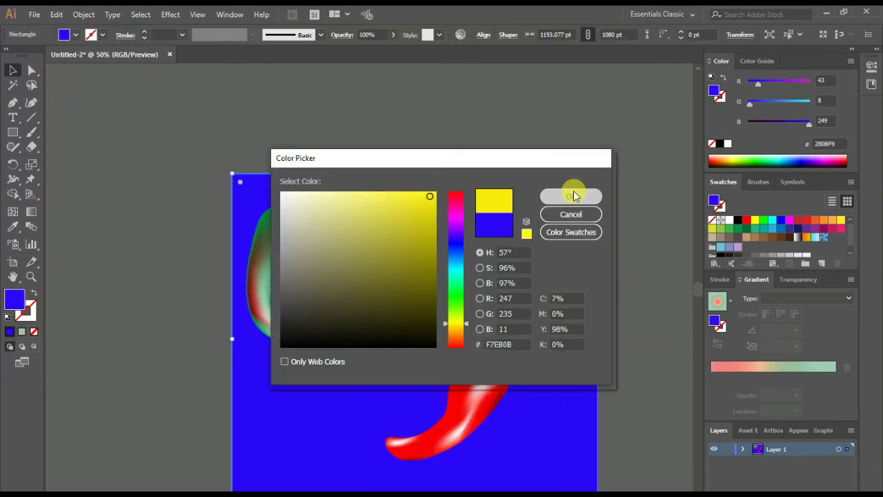
pyautogui.click(570, 195)
pyautogui.click(384, 296)
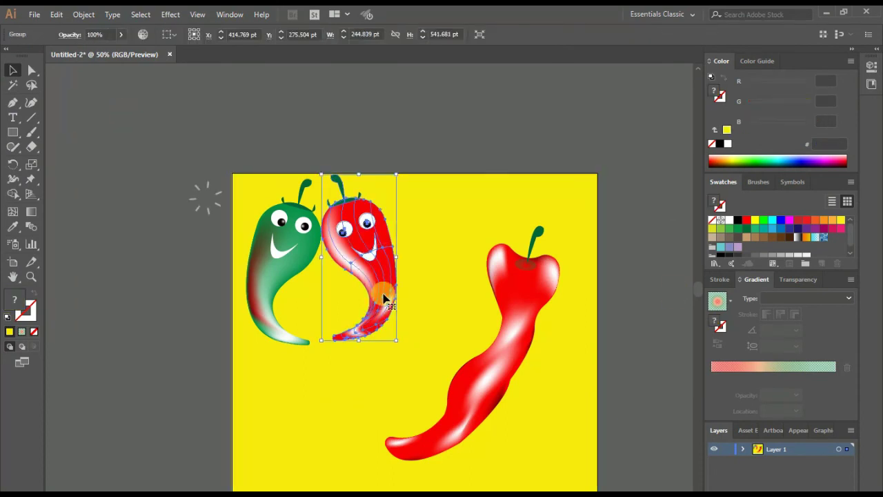
pyautogui.click(449, 142)
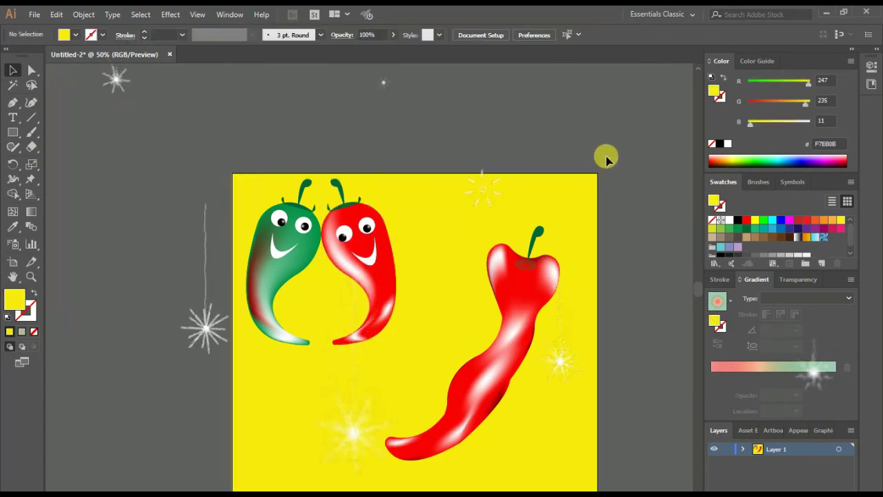
pyautogui.click(34, 14)
pyautogui.click(245, 244)
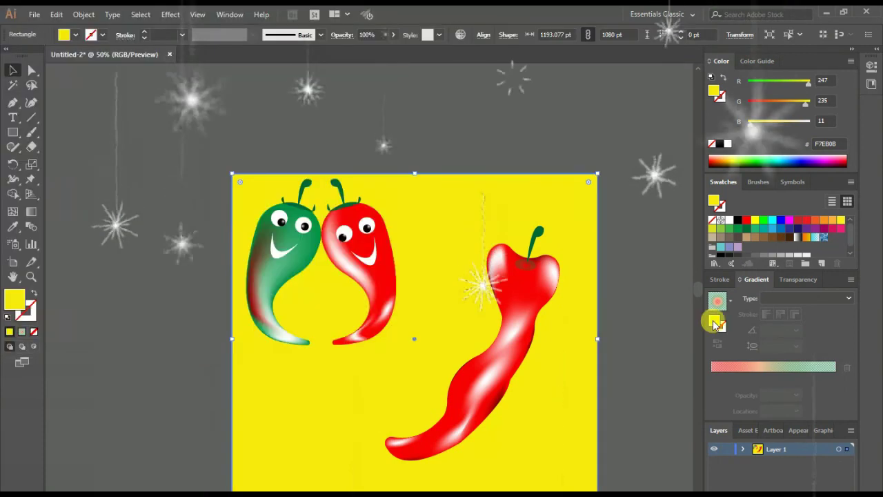
# - Apply a radial gradient with a fully opaque green inner stop and midpoint at 30%
pyautogui.click(714, 321)
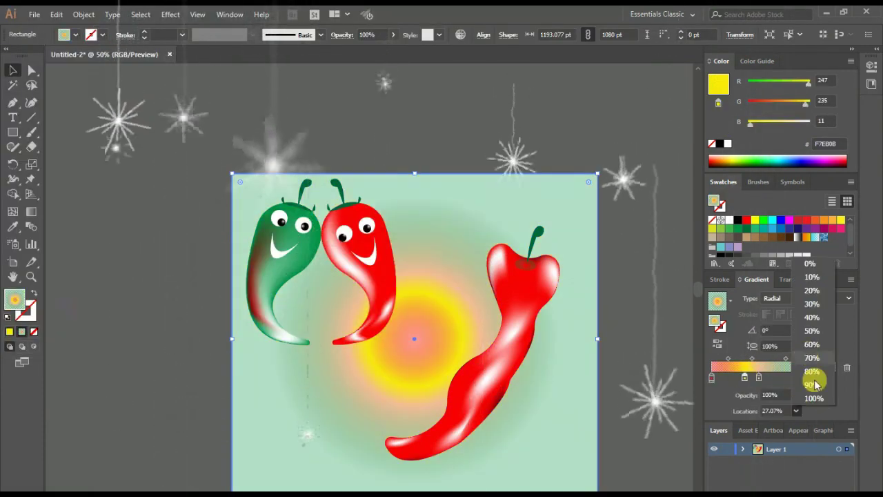
pyautogui.click(711, 378)
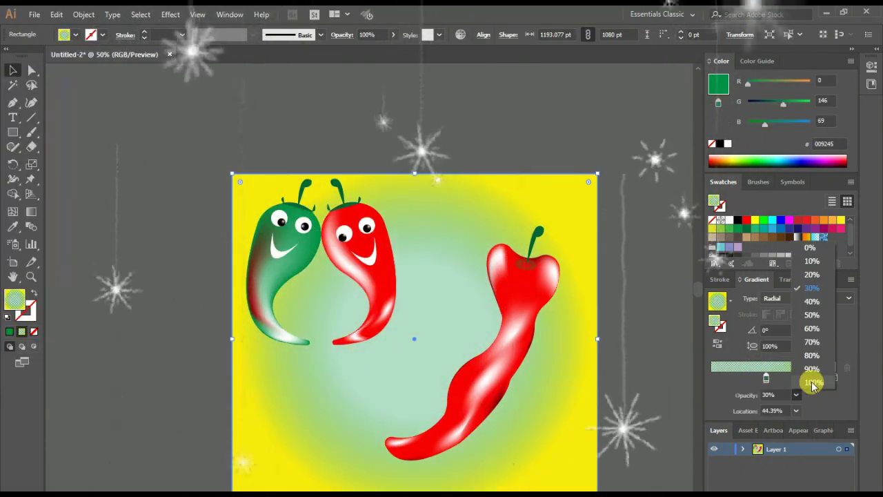
pyautogui.click(808, 380)
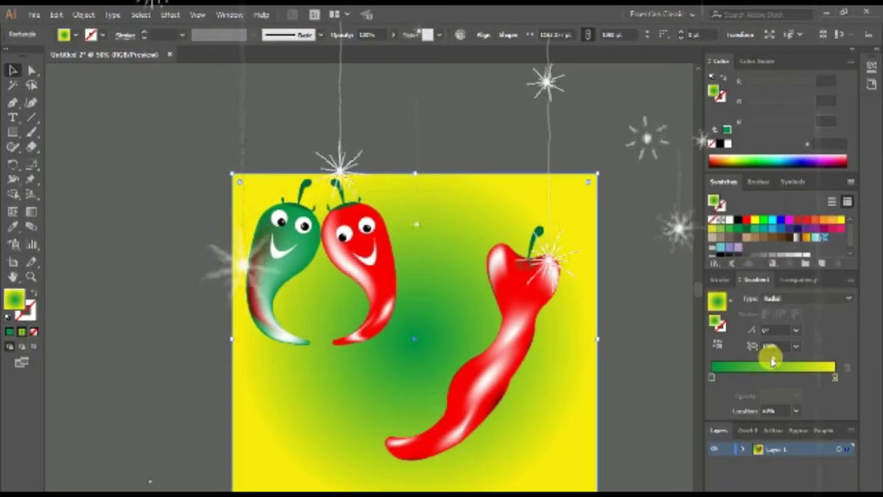
pyautogui.click(795, 410)
pyautogui.click(811, 317)
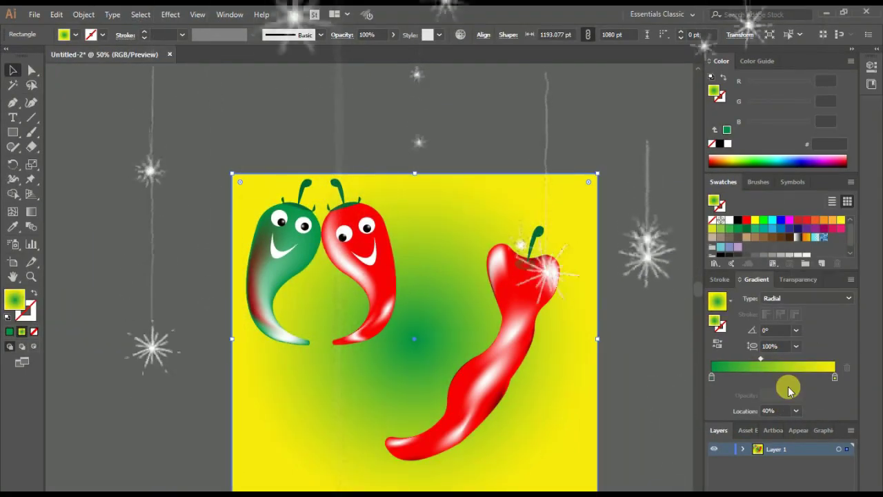
pyautogui.click(796, 410)
pyautogui.click(812, 303)
pyautogui.click(141, 122)
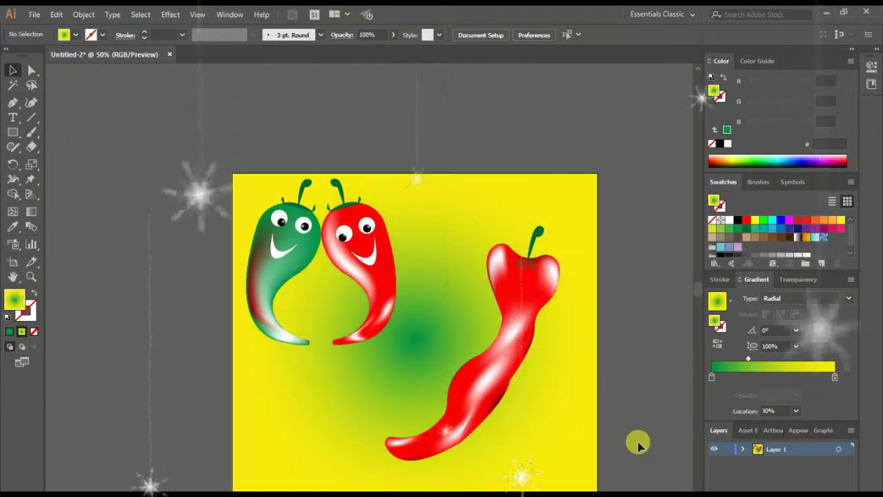